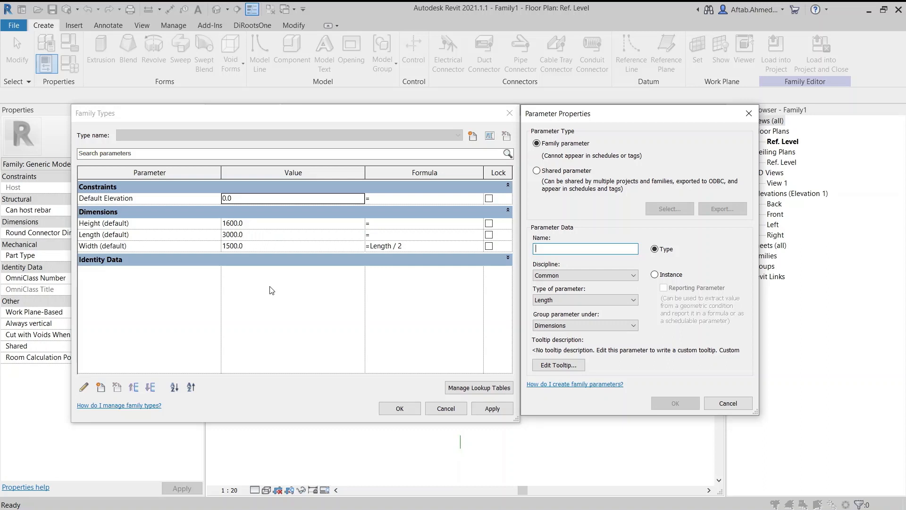
key(ctrl)
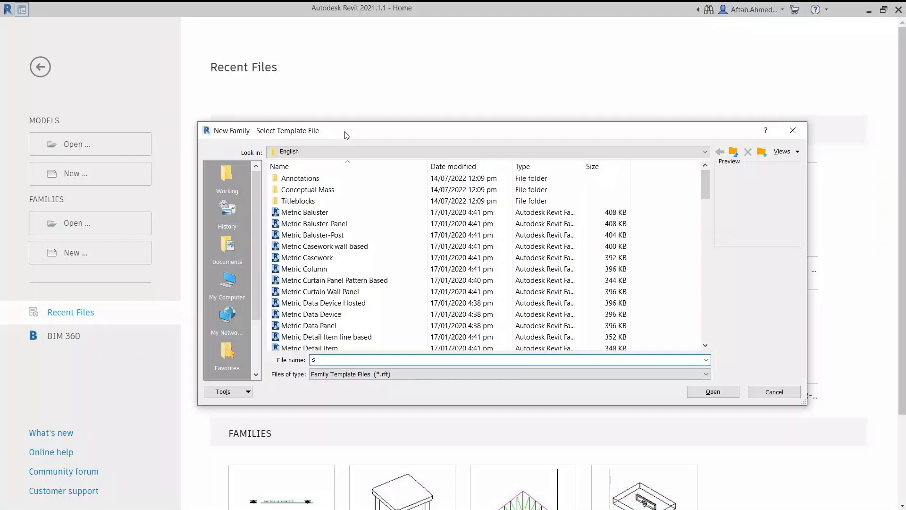
click(346, 136)
click(341, 131)
- Start a new family and browse the English template files for the Metric Generic Model templates
click(71, 200)
click(79, 255)
key(ctrl)
click(333, 223)
scroll(333, 226, down, 3)
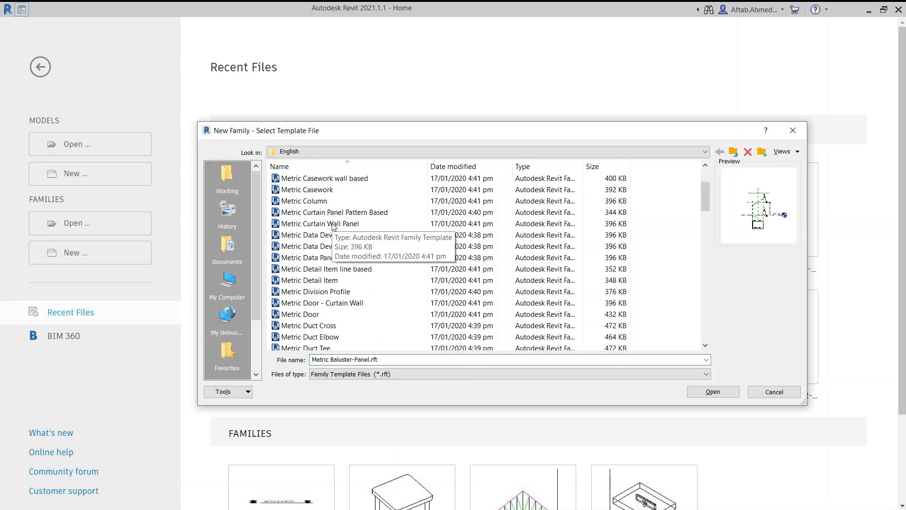
scroll(333, 226, down, 6)
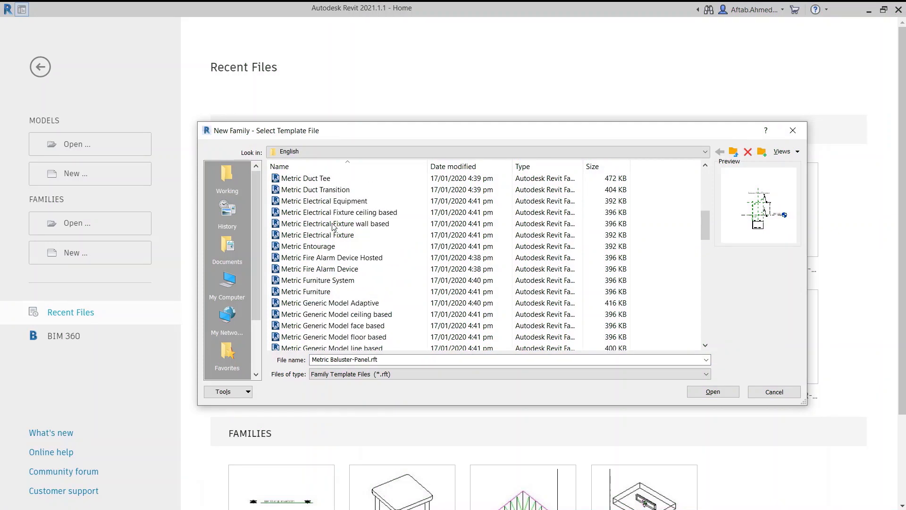
scroll(333, 225, down, 1)
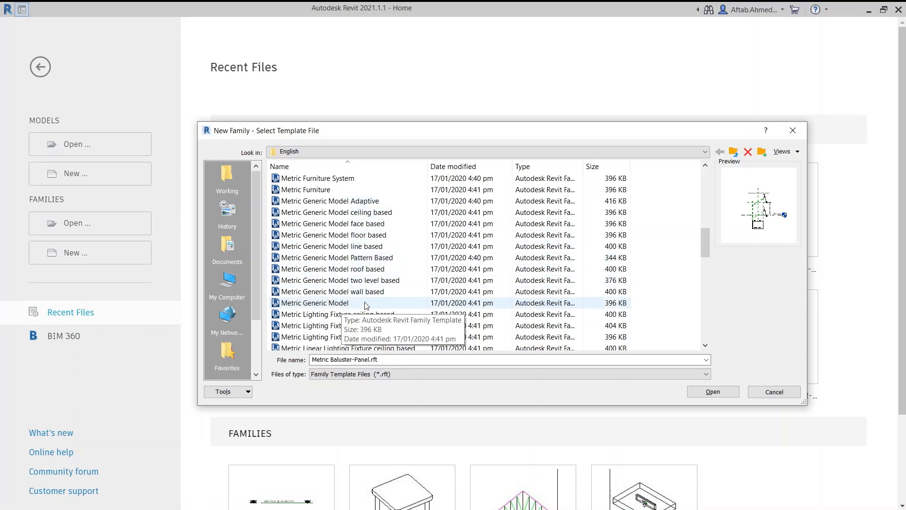
- Preview the floor based, wall based, roof based, ceiling based and face based Metric Generic Model templates
click(402, 236)
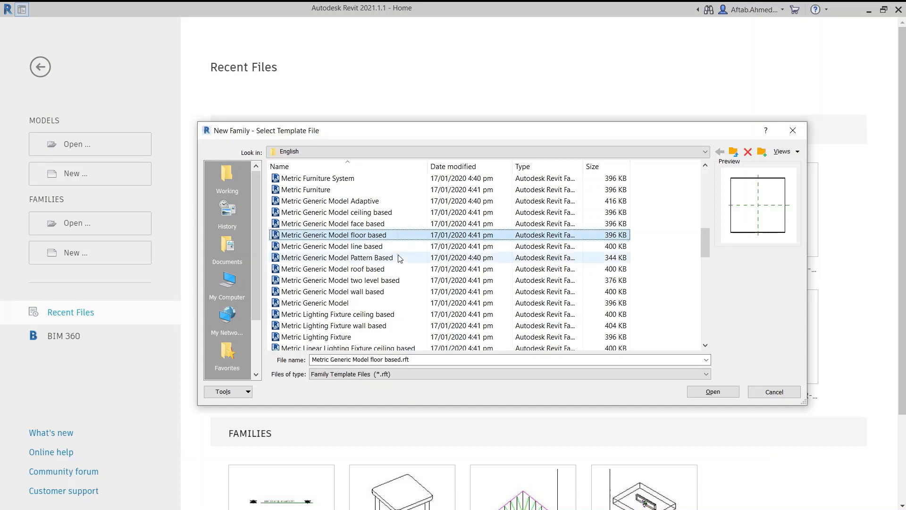
key(ctrl)
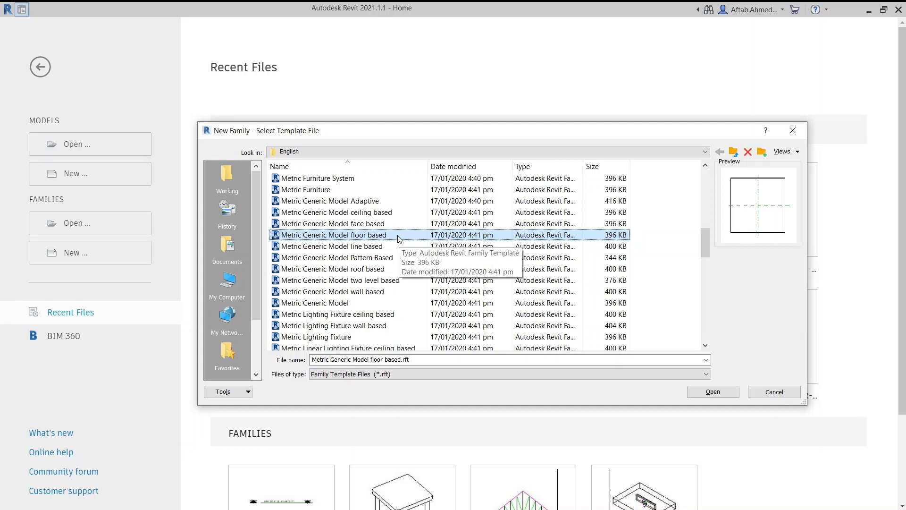
key(ctrl)
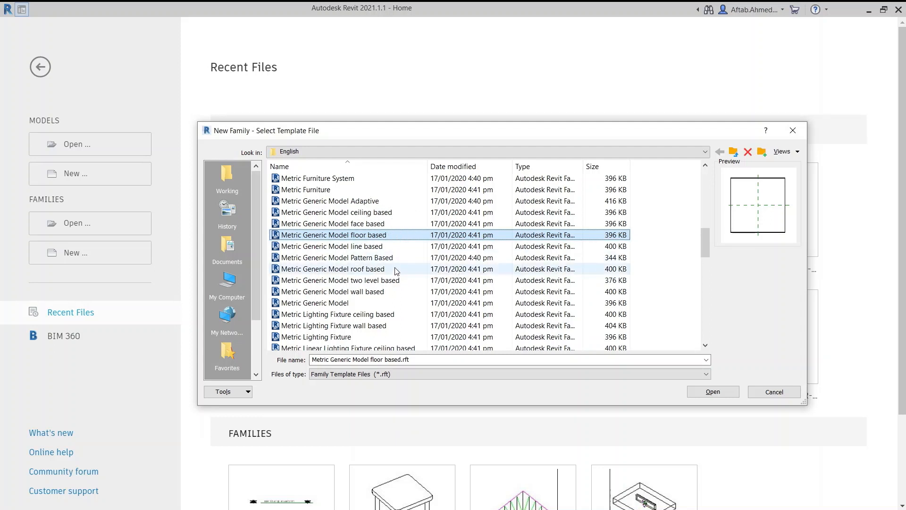
click(391, 292)
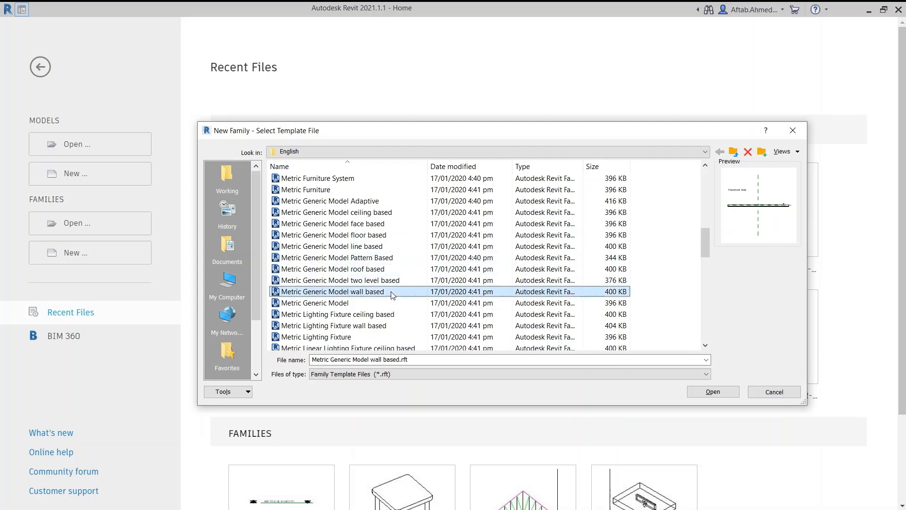
key(ctrl)
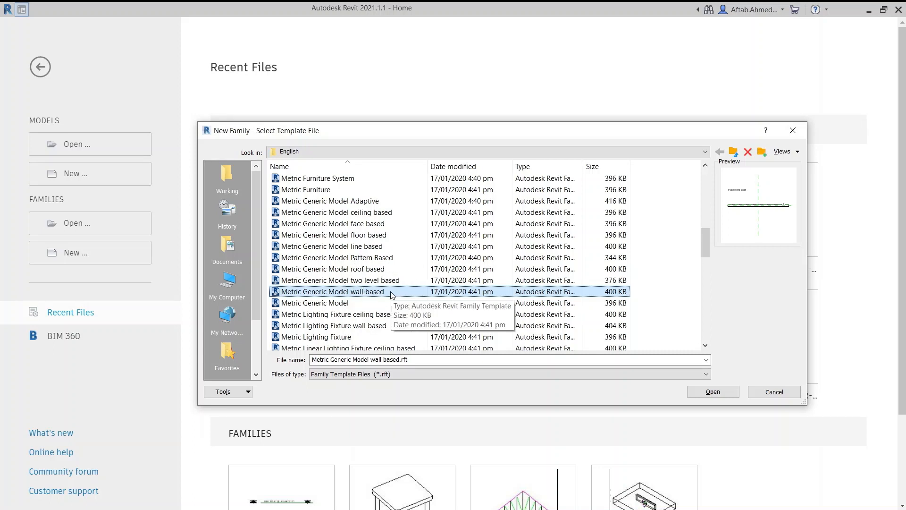
key(ctrl)
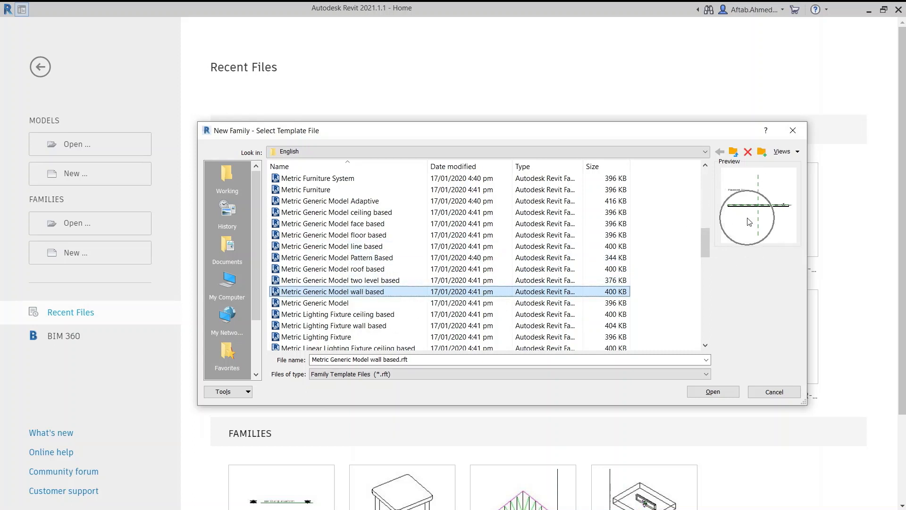
click(399, 270)
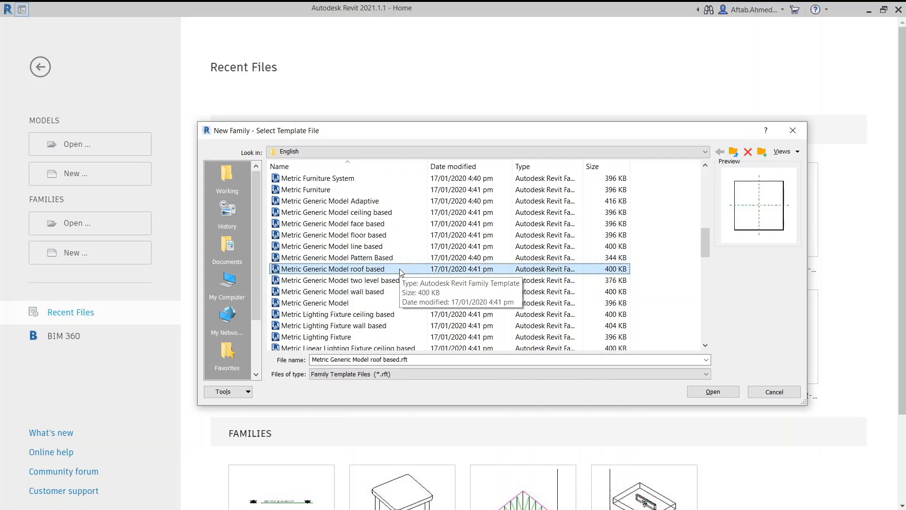
click(400, 270)
click(399, 213)
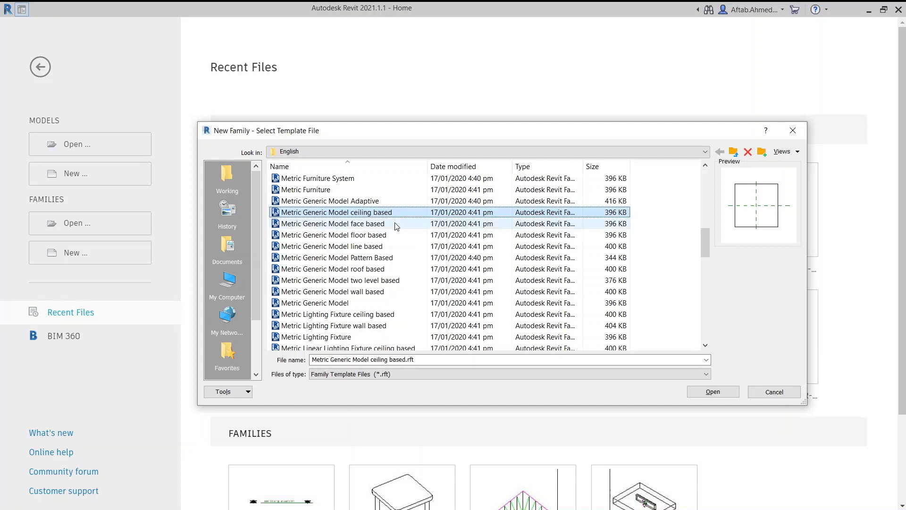
click(395, 224)
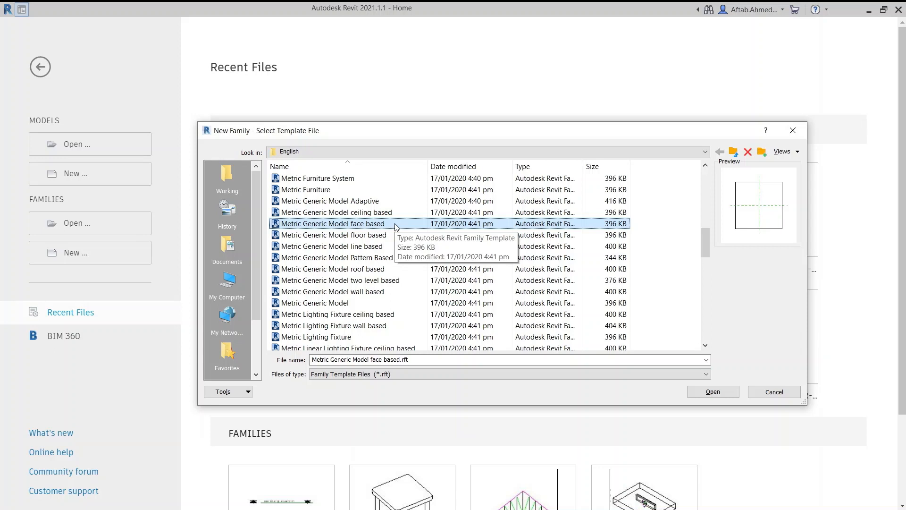
- Create the new family from the Metric Generic Model template
click(361, 304)
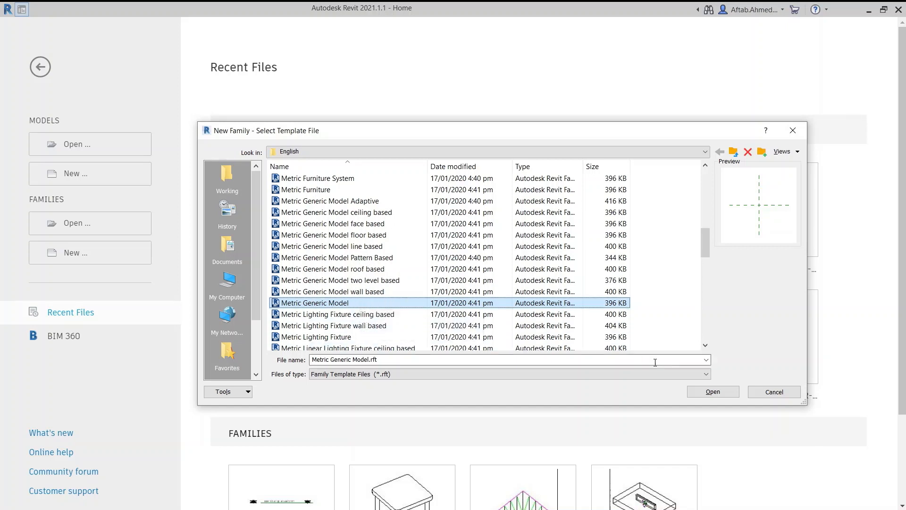
click(701, 391)
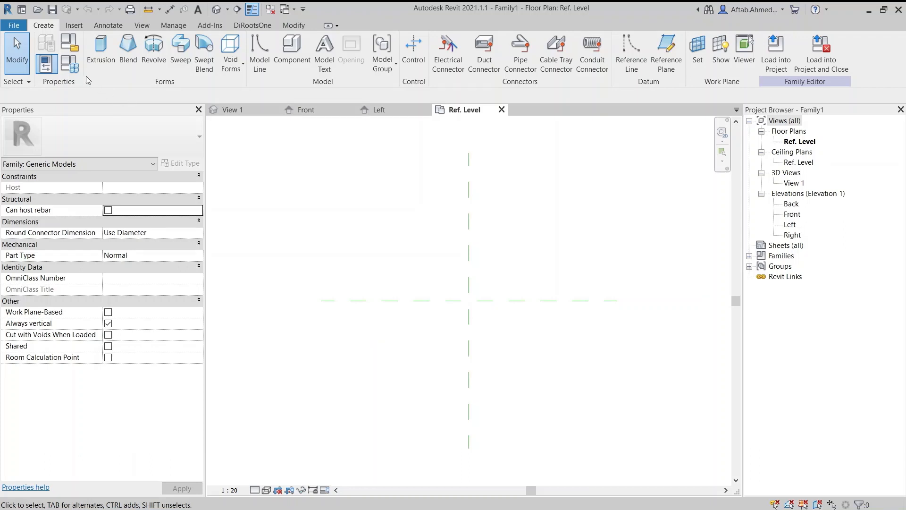
- Open the family category and parameter settings and filter the category list to Architecture only
click(71, 47)
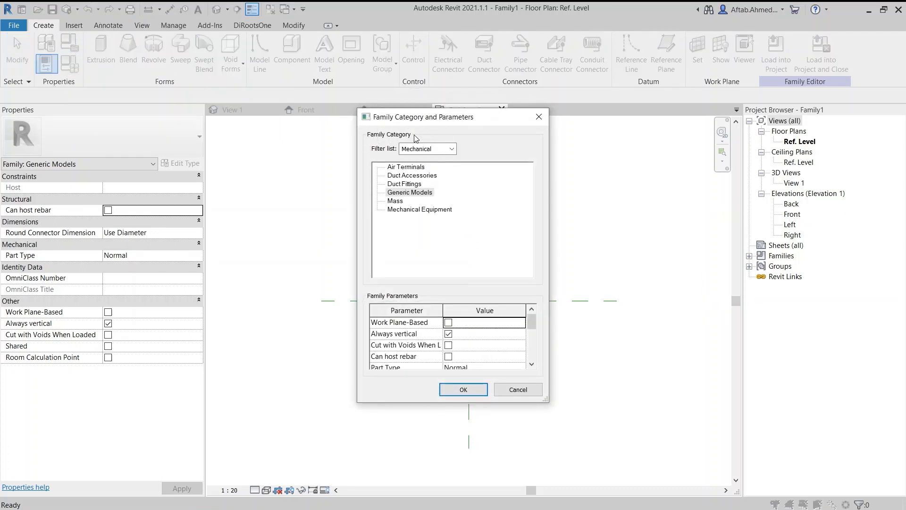
click(444, 149)
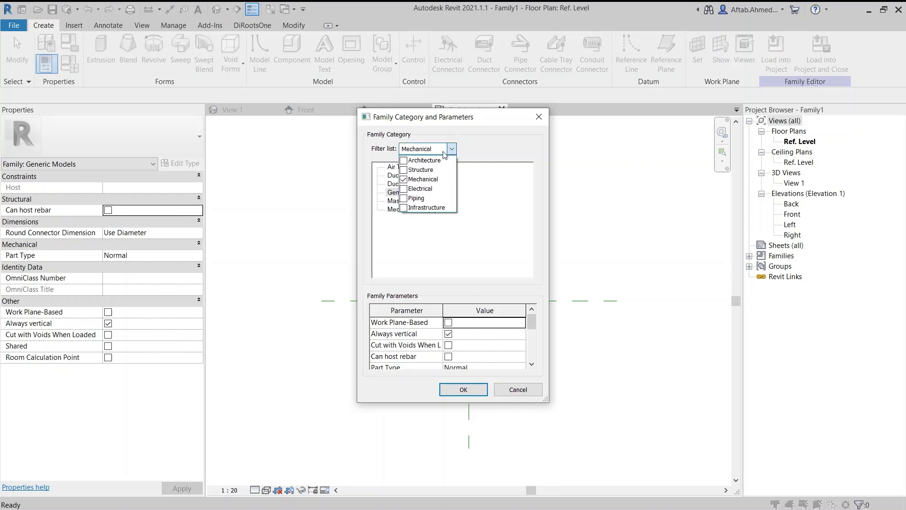
click(403, 161)
click(404, 180)
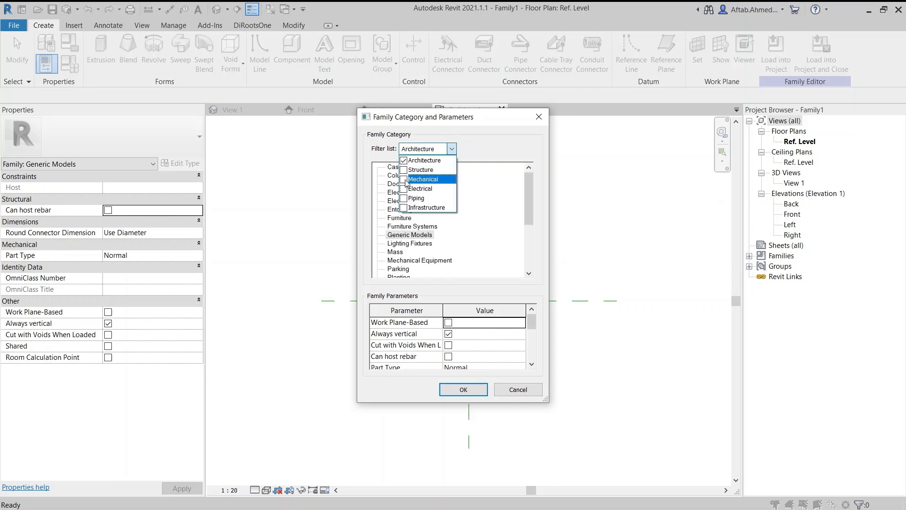
click(492, 199)
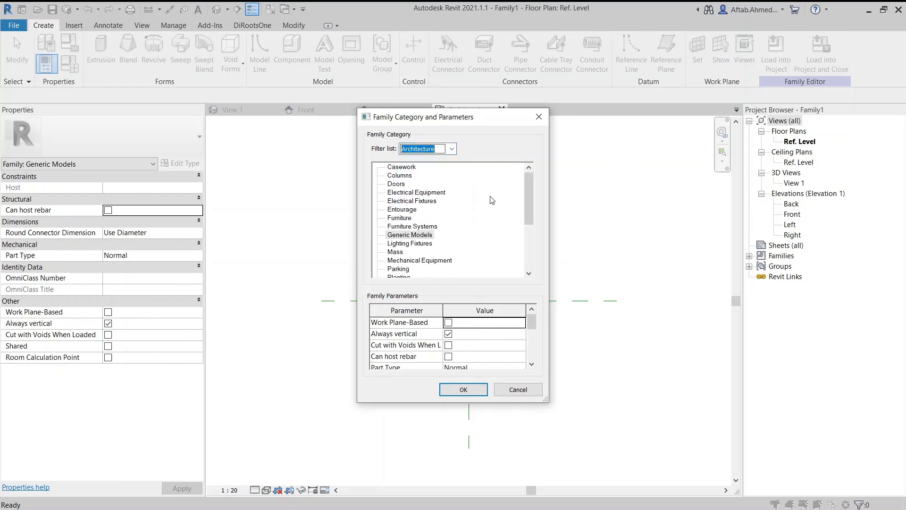
- Switch the family category filter from Architecture to Structure only to view its categories
click(452, 149)
click(404, 160)
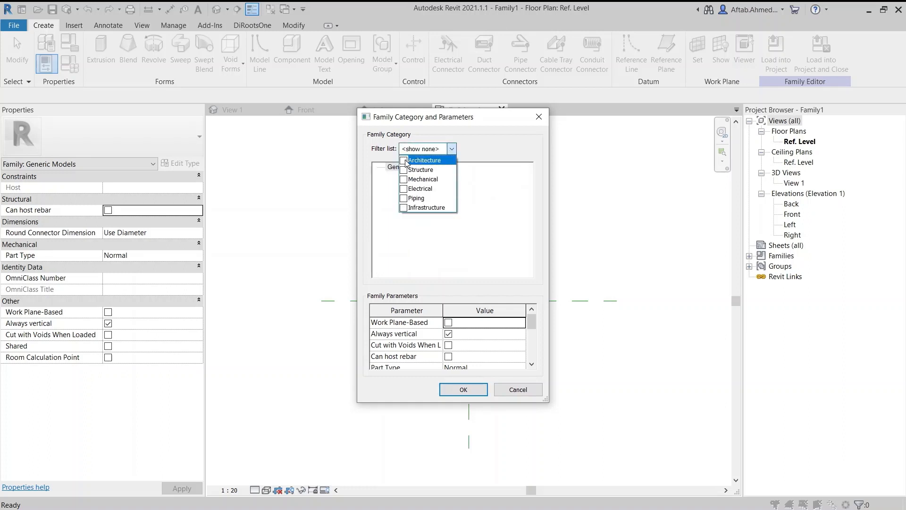
click(404, 170)
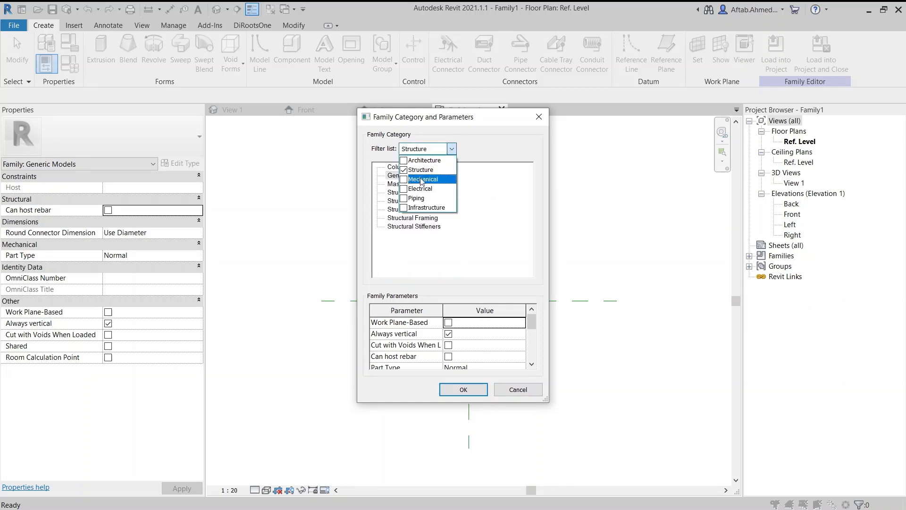
click(490, 193)
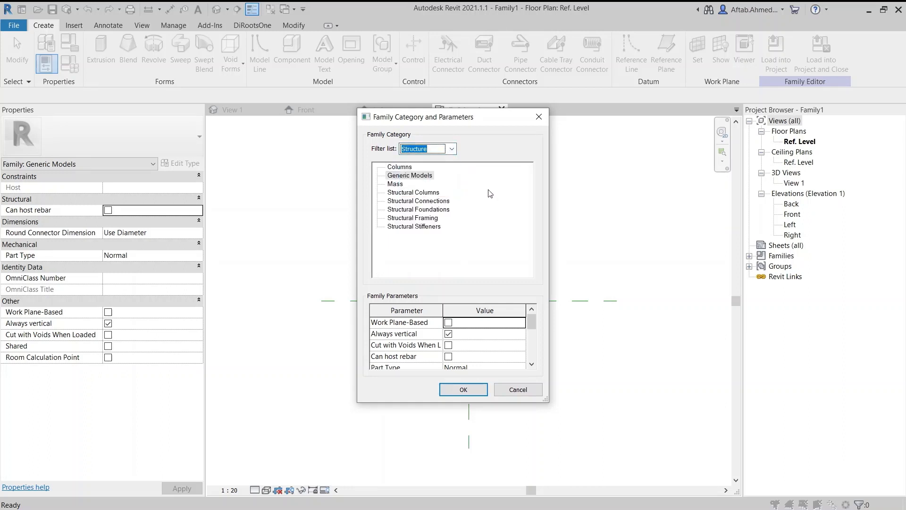
- Switch the family category filter from Structure to Mechanical only to view its categories
click(452, 149)
click(404, 170)
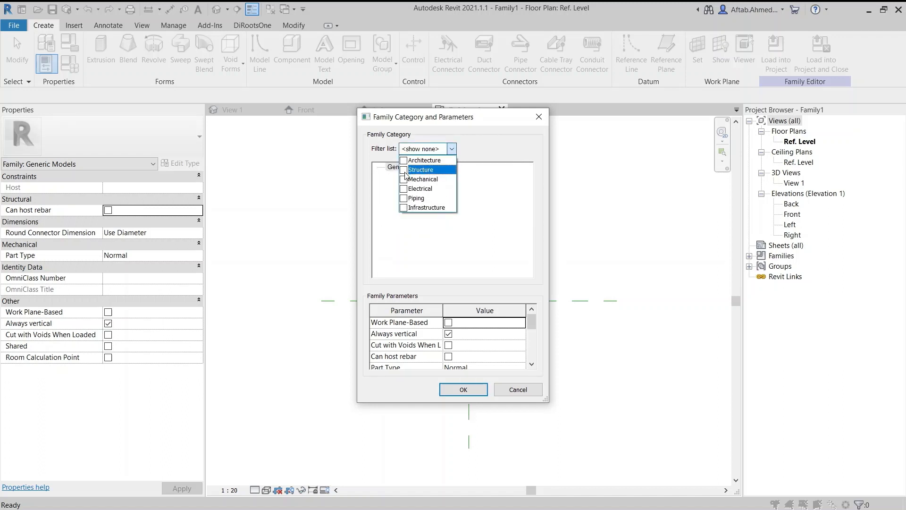
click(404, 179)
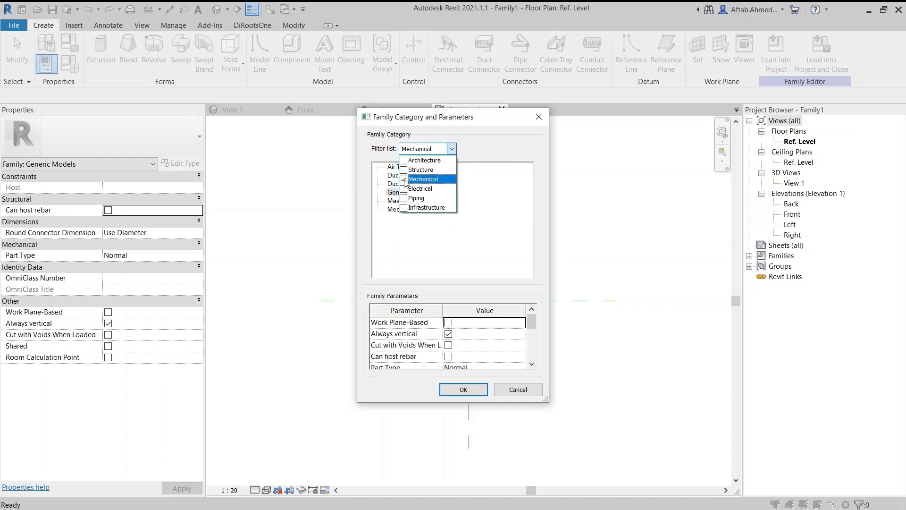
click(486, 192)
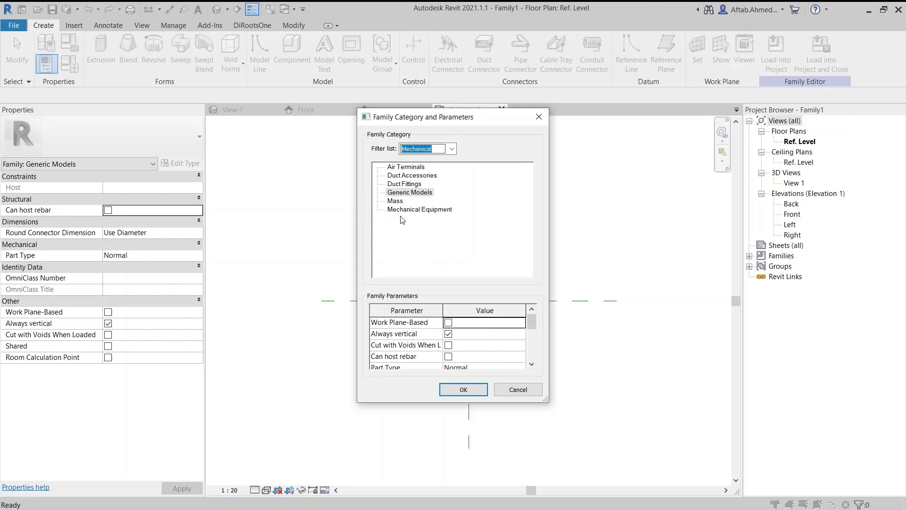
- Examine the family parameters of the Air Terminals and Mechanical Equipment categories, and leave the settings without applying a category change
key(ctrl)
click(407, 167)
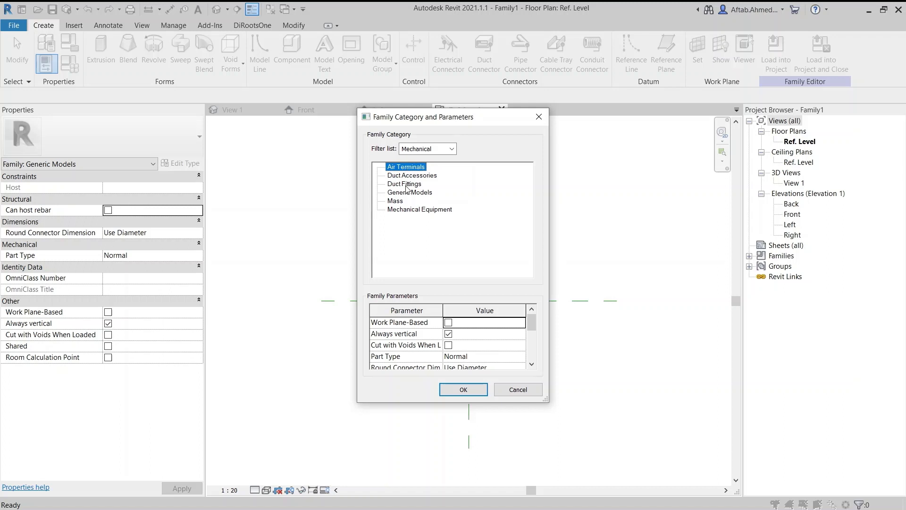
click(413, 211)
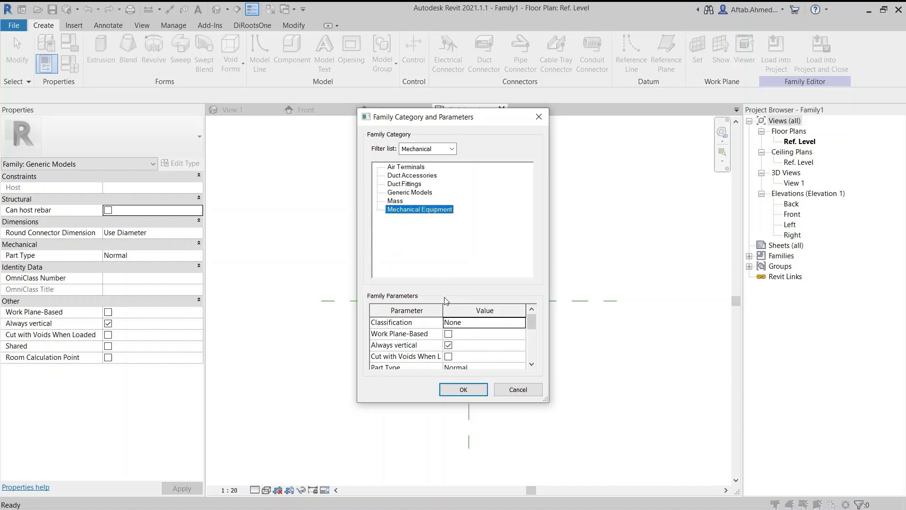
scroll(471, 338, down, 1)
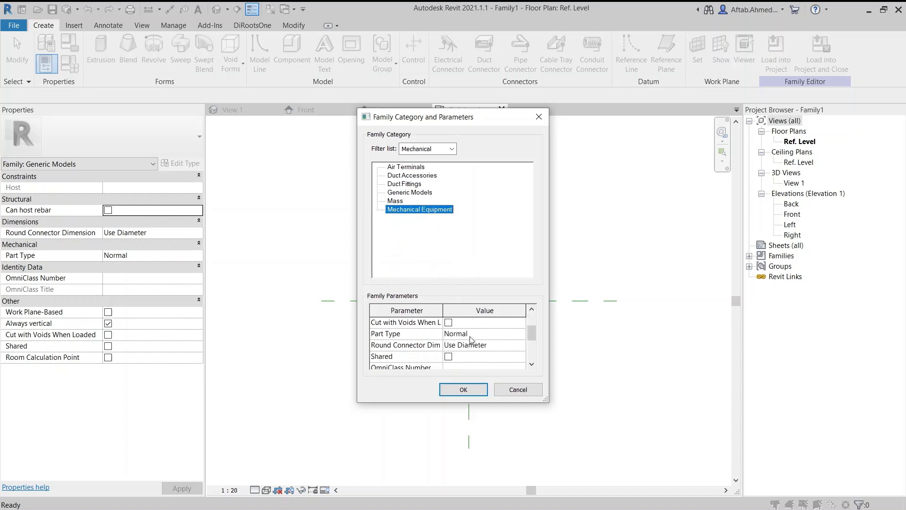
scroll(470, 338, down, 2)
scroll(471, 340, up, 1)
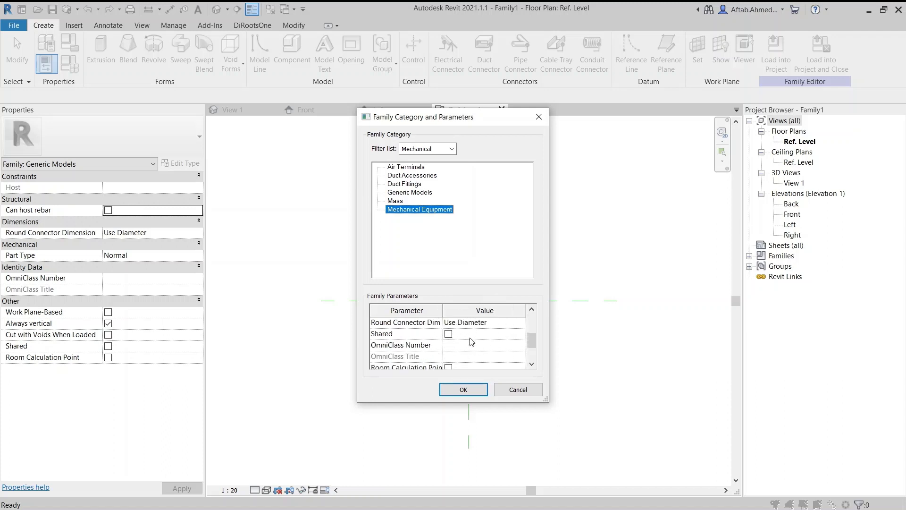
click(507, 390)
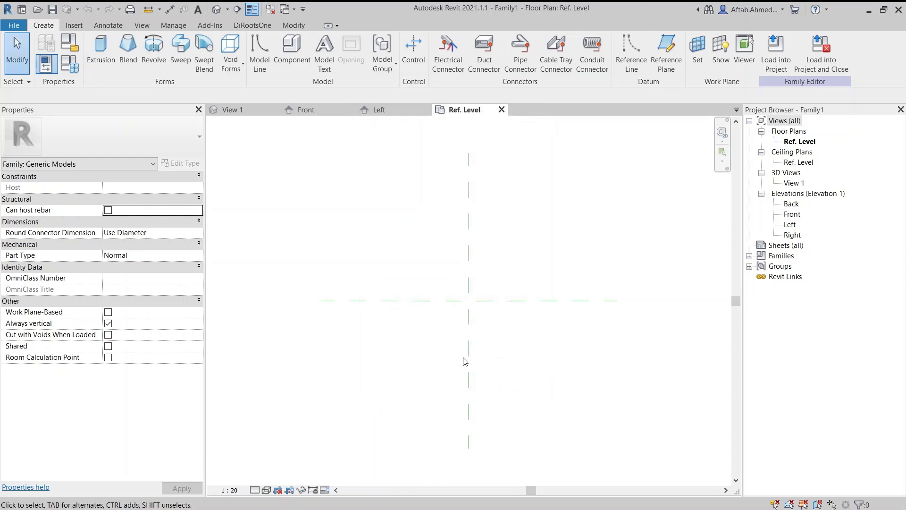
- Open the family types and create a new type named 600x600
click(72, 68)
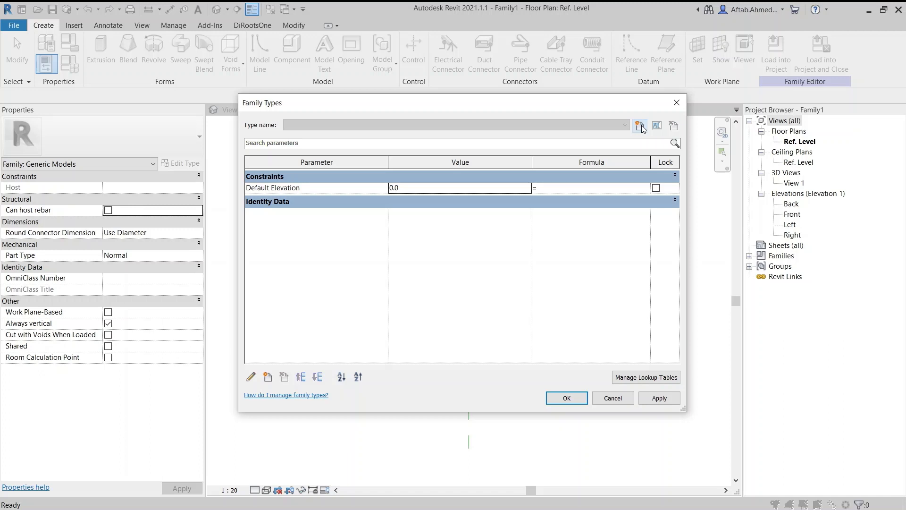
key(ctrl)
click(640, 126)
text(600x)
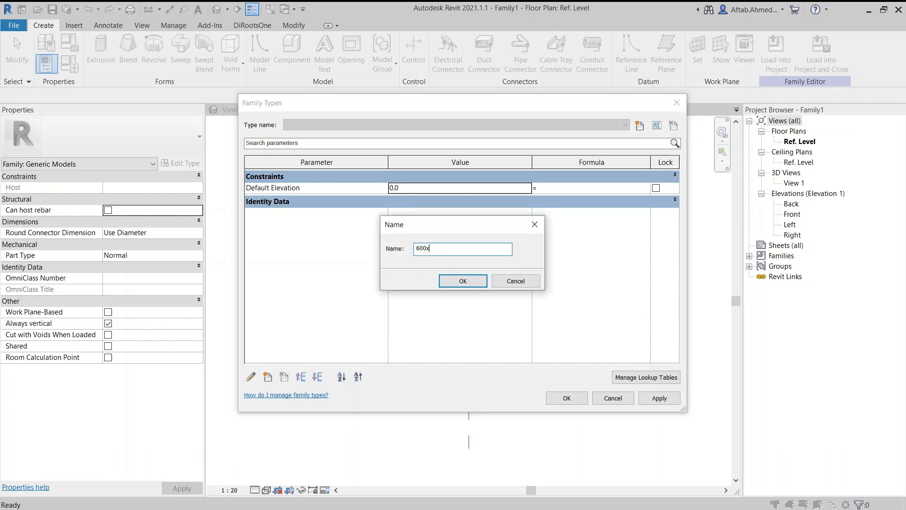
text(600)
click(474, 282)
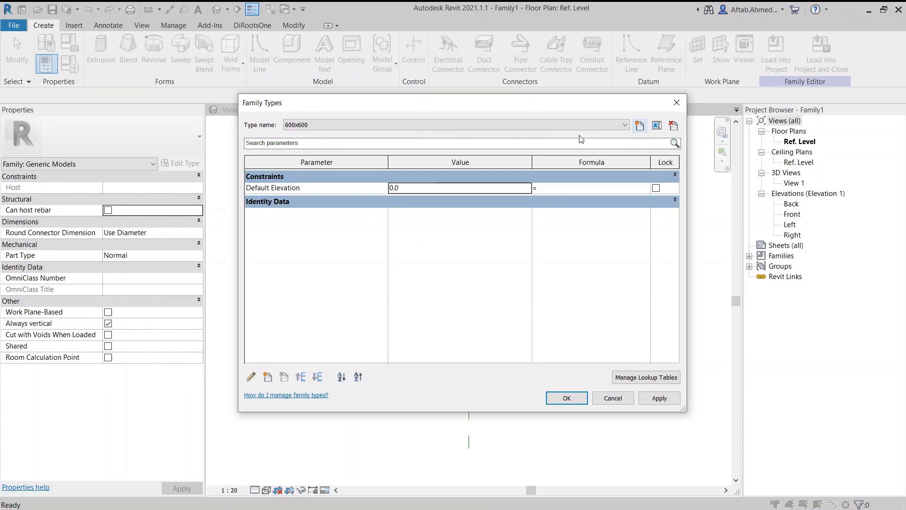
- Add a second family type named 450x450
click(639, 125)
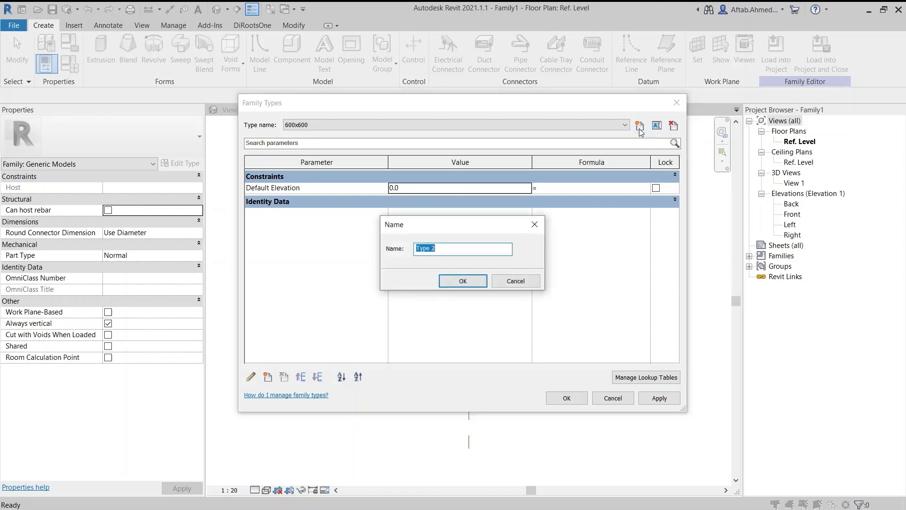
text(450x450)
click(483, 277)
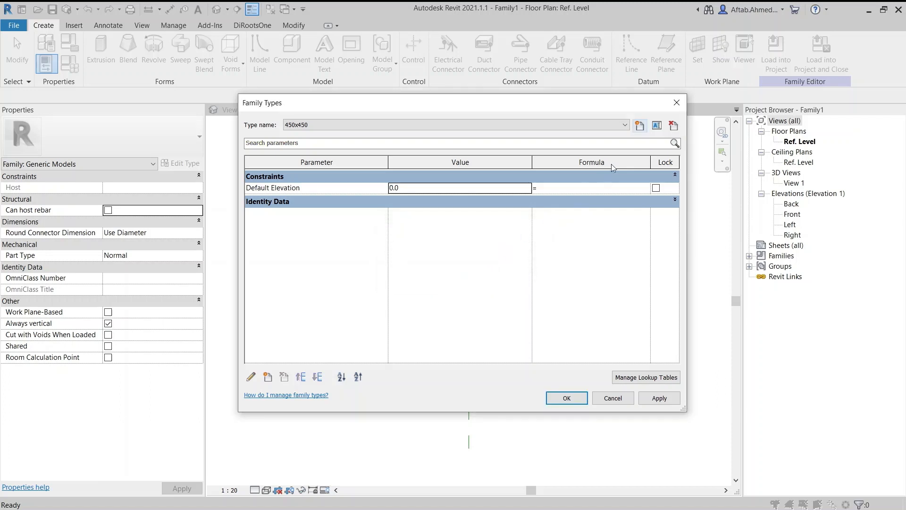
- Examine the family type list, the type controls, the parameter search and the parameter, value and formula columns
click(625, 125)
click(625, 125)
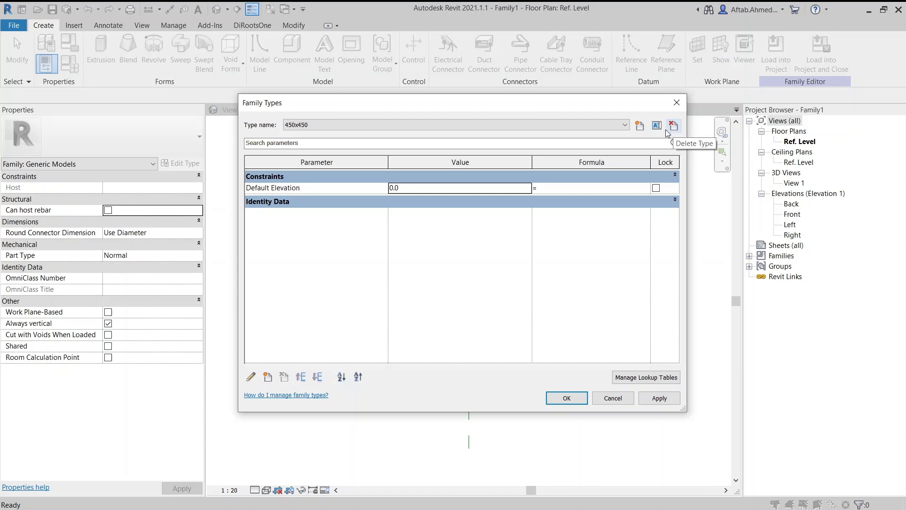
click(307, 143)
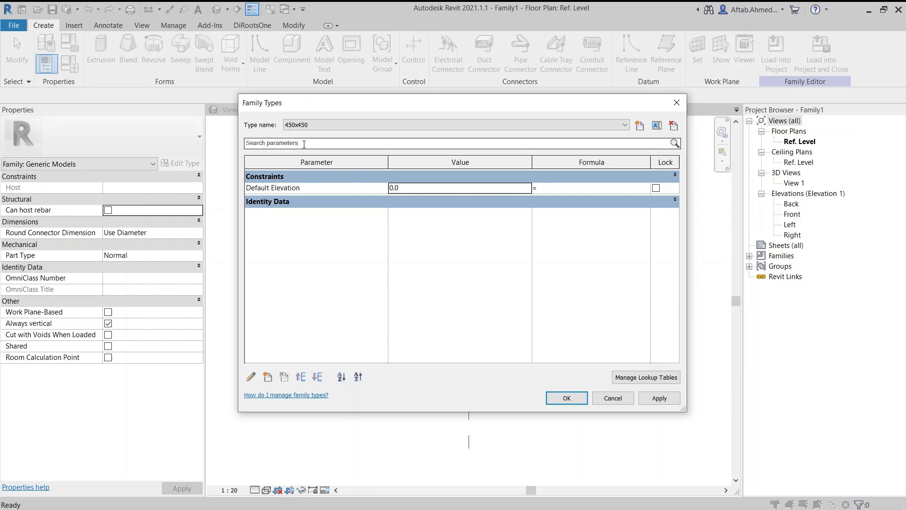
click(303, 143)
click(304, 144)
click(339, 162)
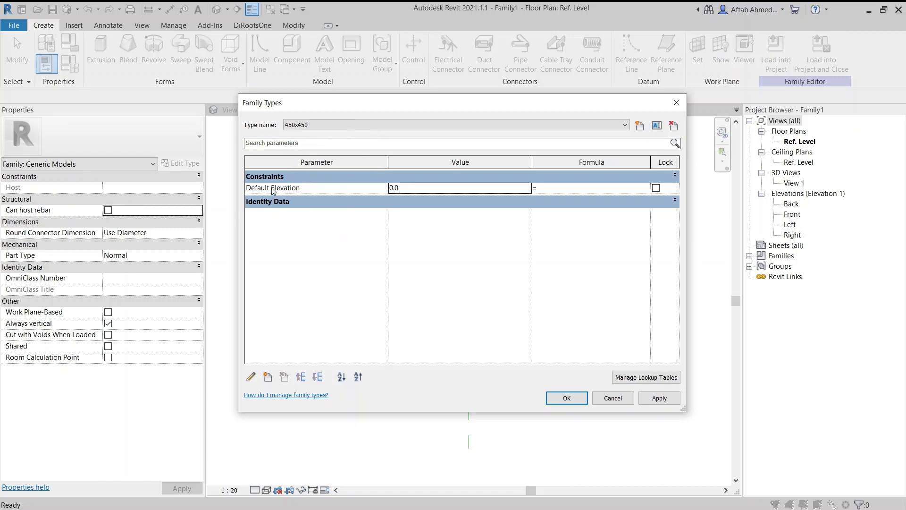
click(333, 223)
click(477, 164)
click(570, 164)
- Add two family type parameters named Length and Width, both of the Length type and grouped under Dimensions
click(268, 376)
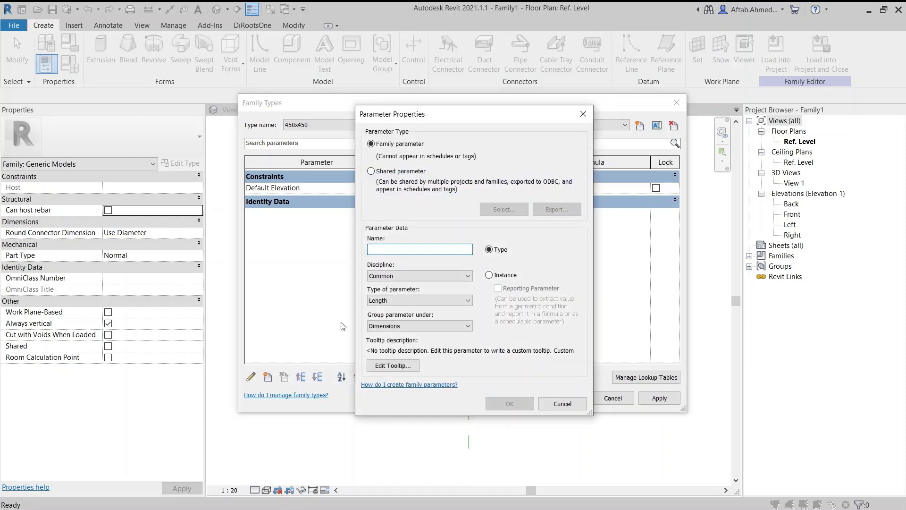
text(Length)
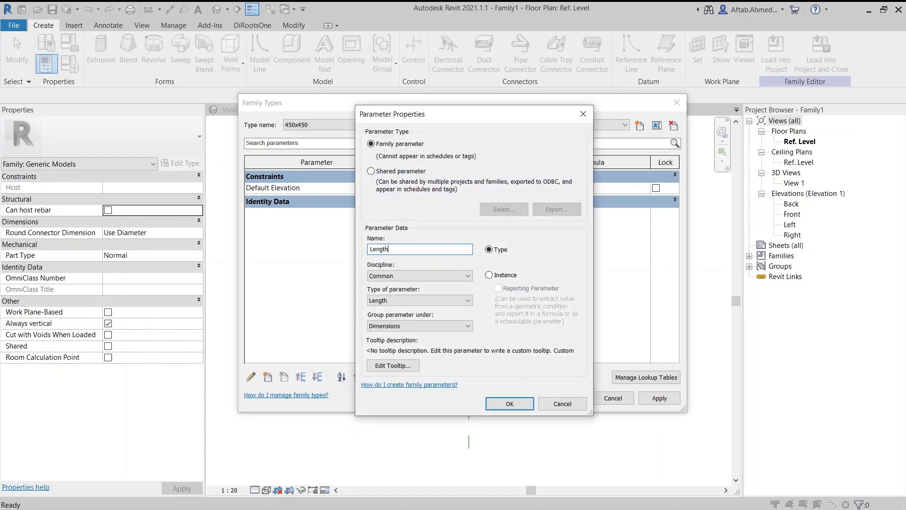
click(489, 405)
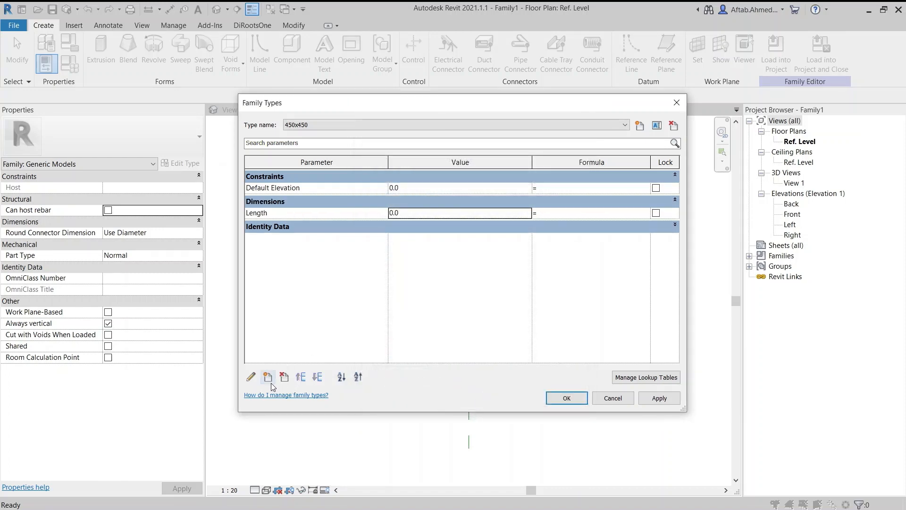
click(268, 376)
text(Width)
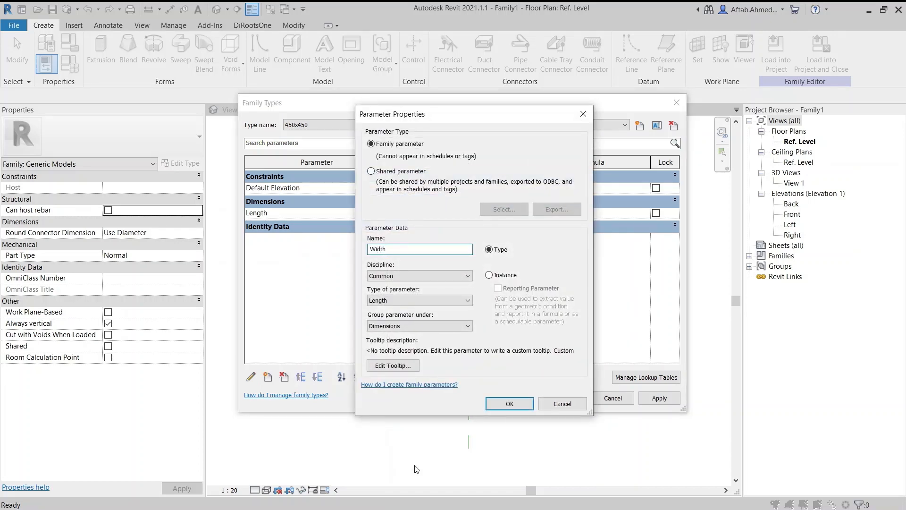
click(499, 403)
click(380, 246)
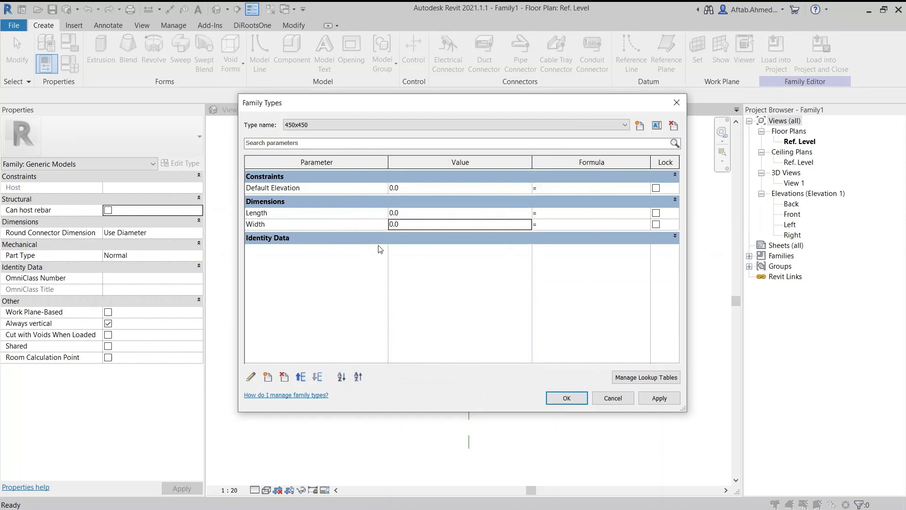
- Set the Length value to 2000 and give Width the formula Length/2
click(411, 213)
text(2000)
key(Tab)
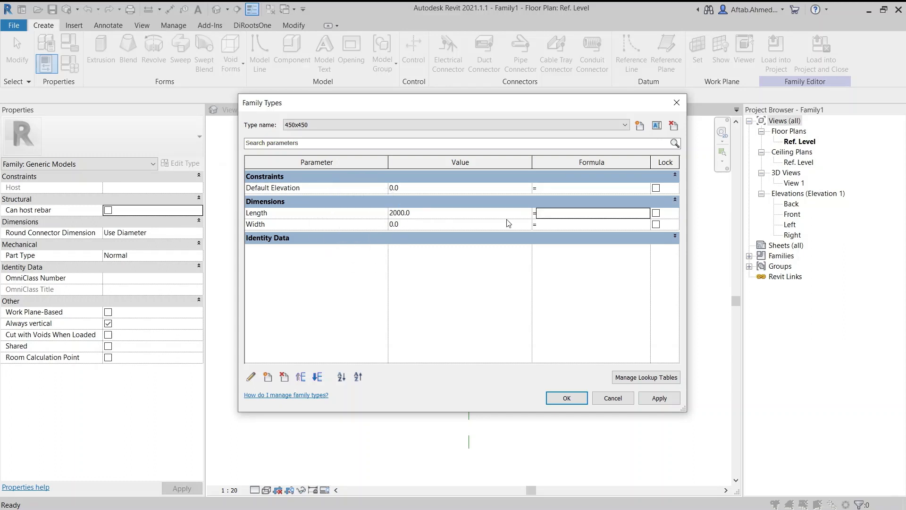
click(546, 224)
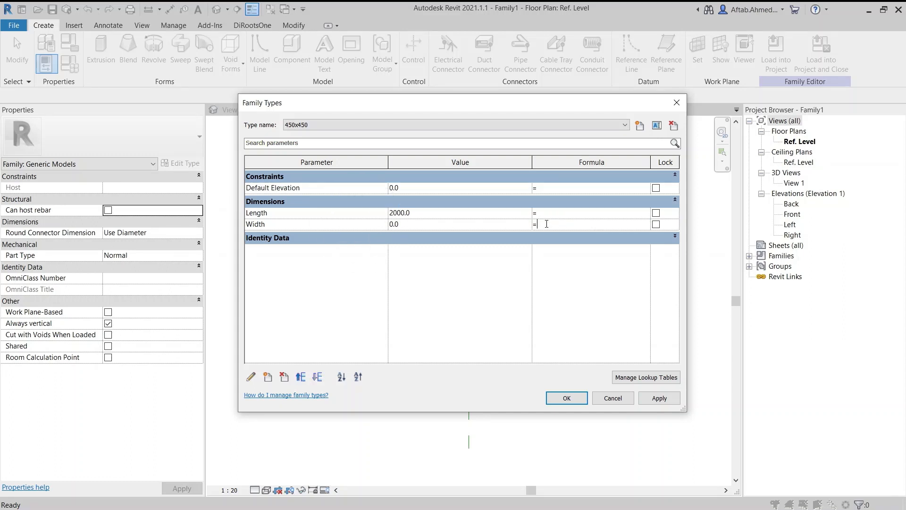
text(Length/2)
key(Tab)
- Change the Length value to 3000 to test the Width formula
click(421, 213)
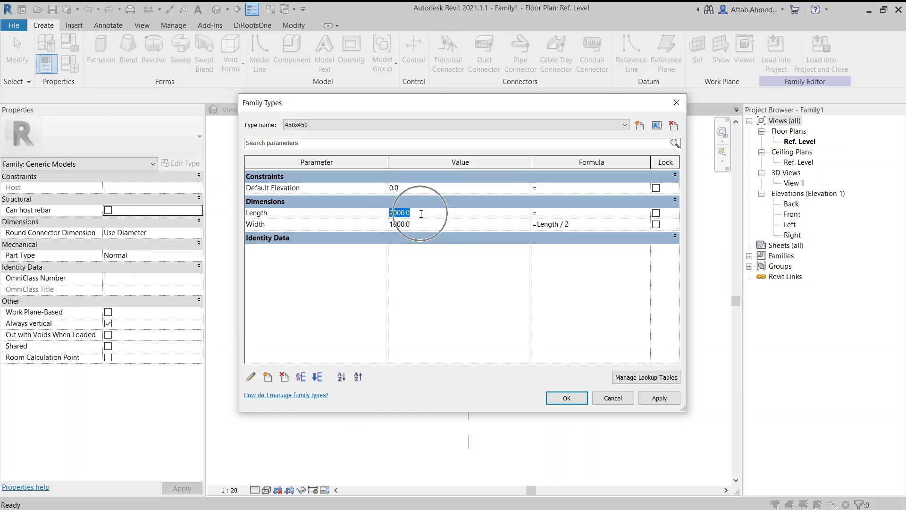
text(3)
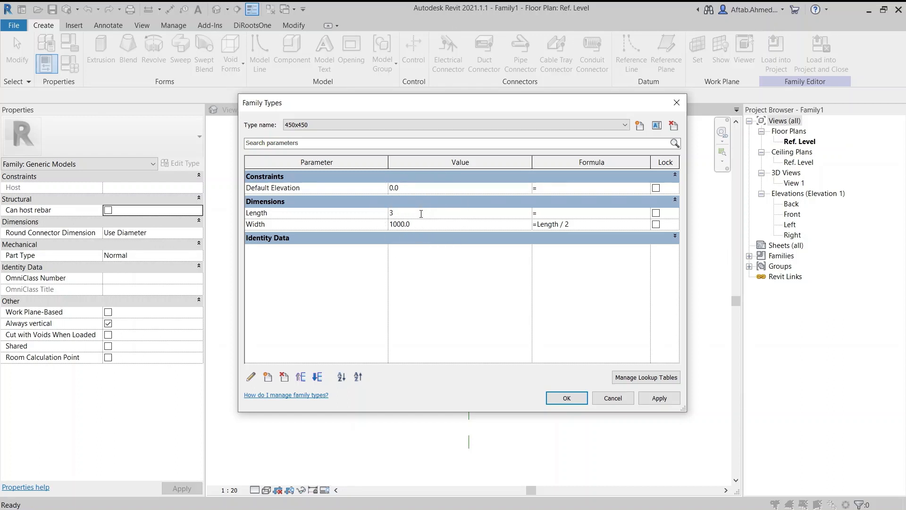
text(000)
key(Tab)
click(393, 228)
click(329, 287)
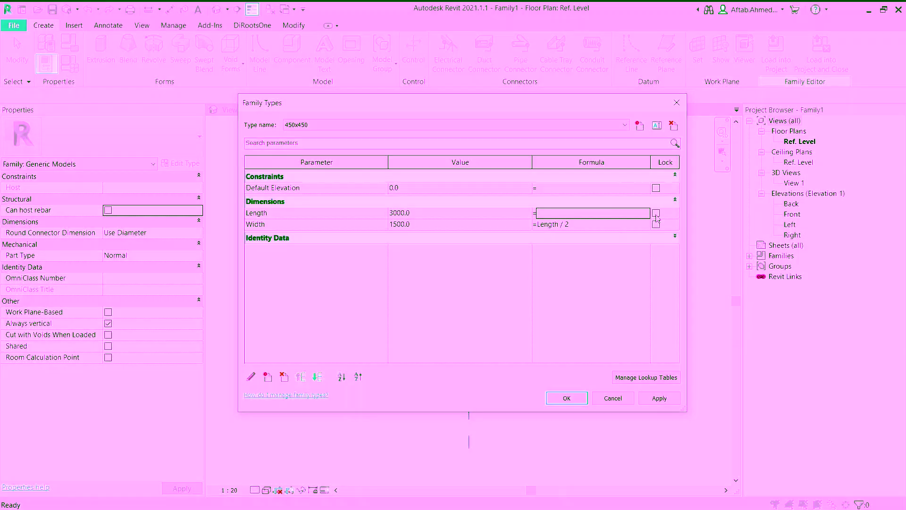
- Lock and unlock the Length parameter, and view its properties without changing them
click(656, 213)
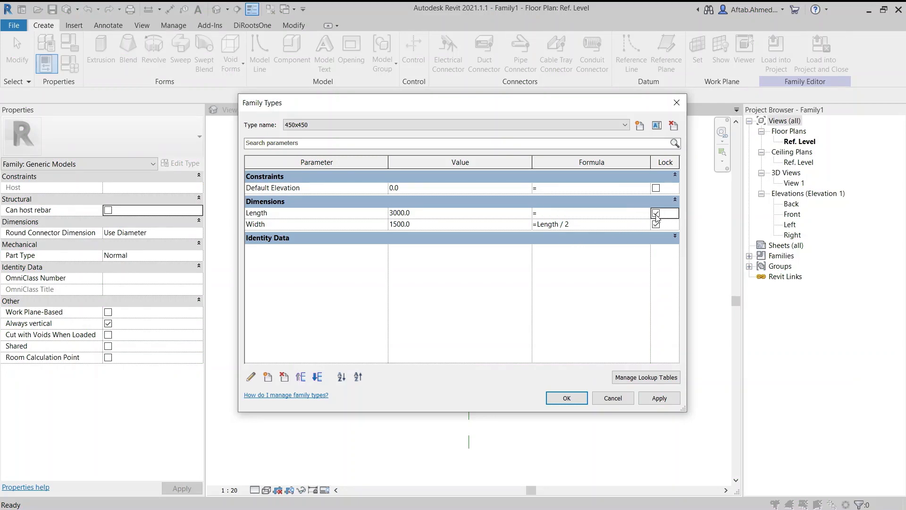
click(656, 213)
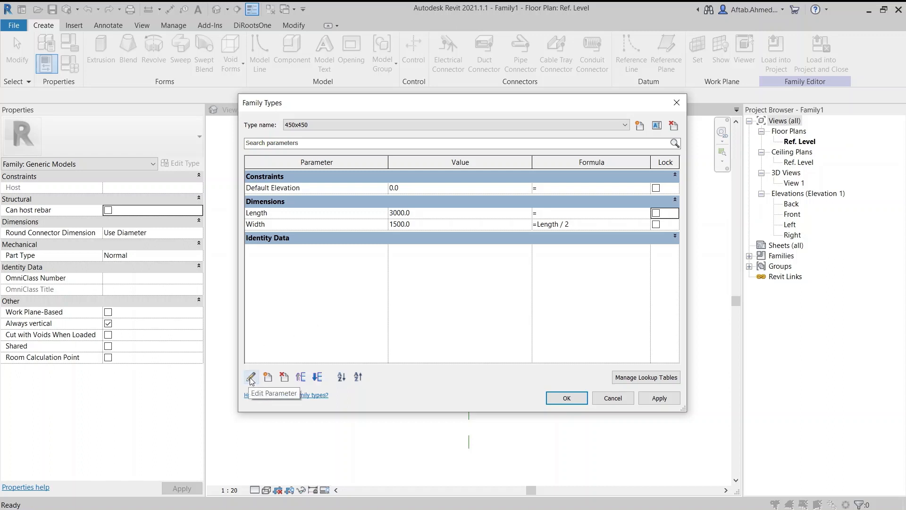
click(260, 213)
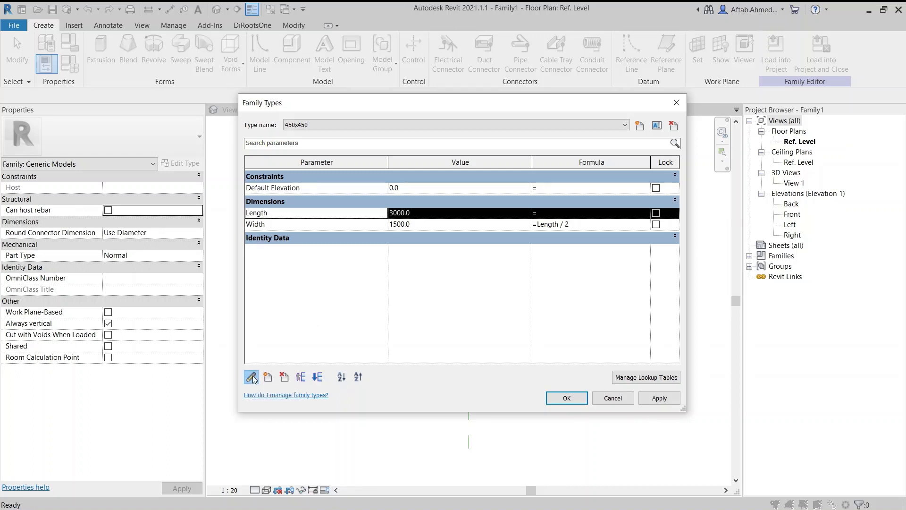
click(250, 376)
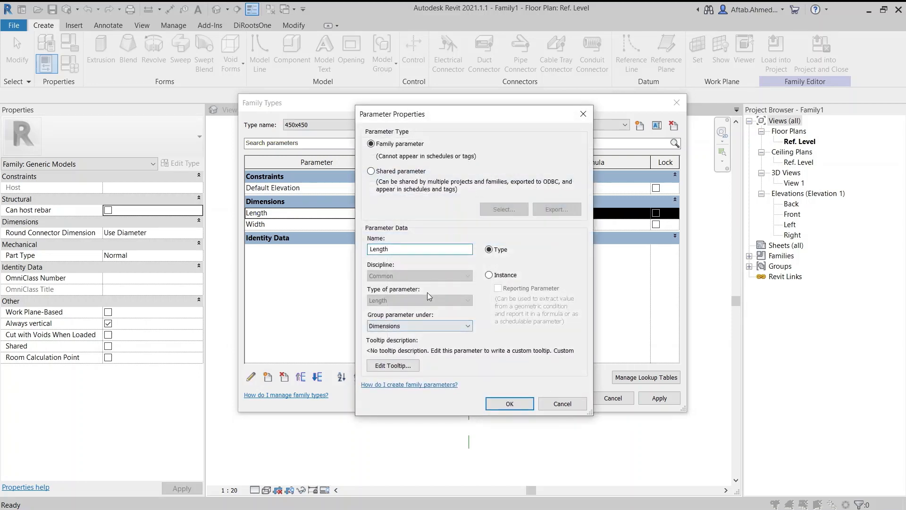
click(562, 404)
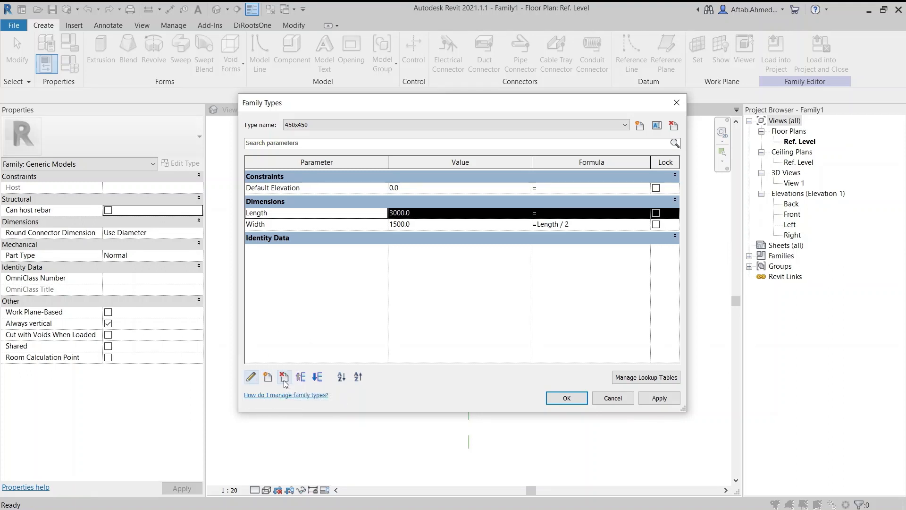
- Try moving the Length parameter down and up, and sort the parameters in descending and ascending order
click(315, 378)
click(301, 376)
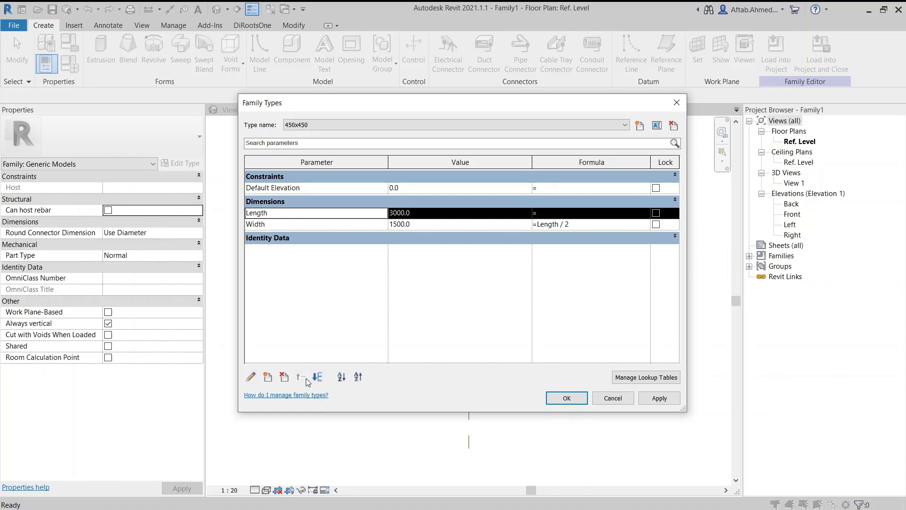
click(317, 377)
click(300, 376)
click(359, 377)
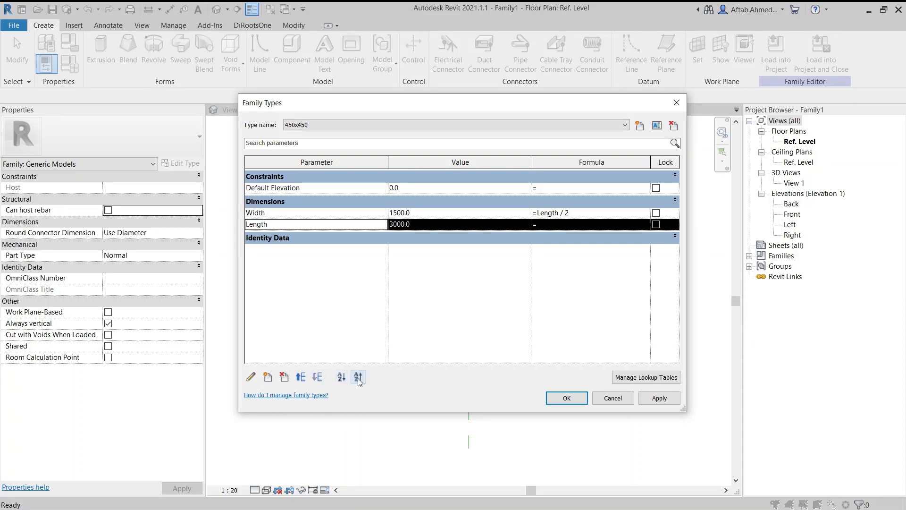
click(342, 377)
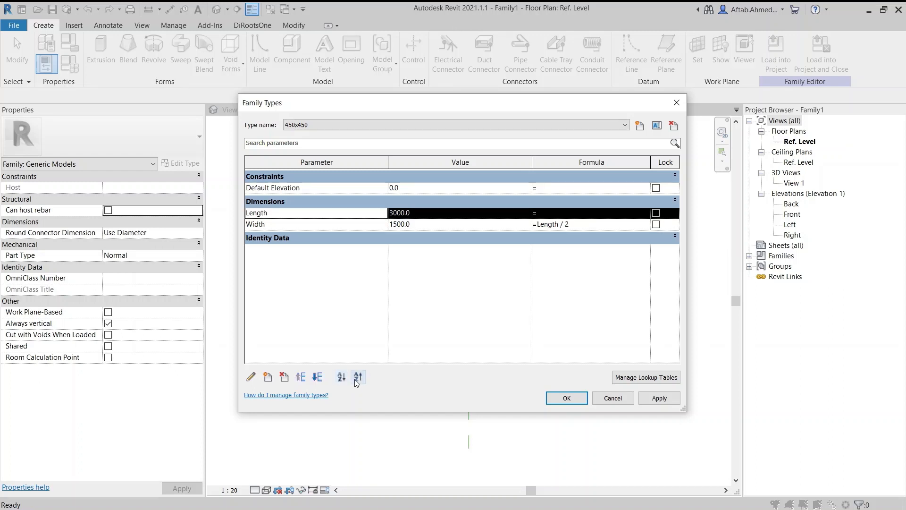
click(356, 377)
click(344, 377)
- Start a new parameter and compare the family and shared parameter options, leaving it as a family parameter
click(270, 378)
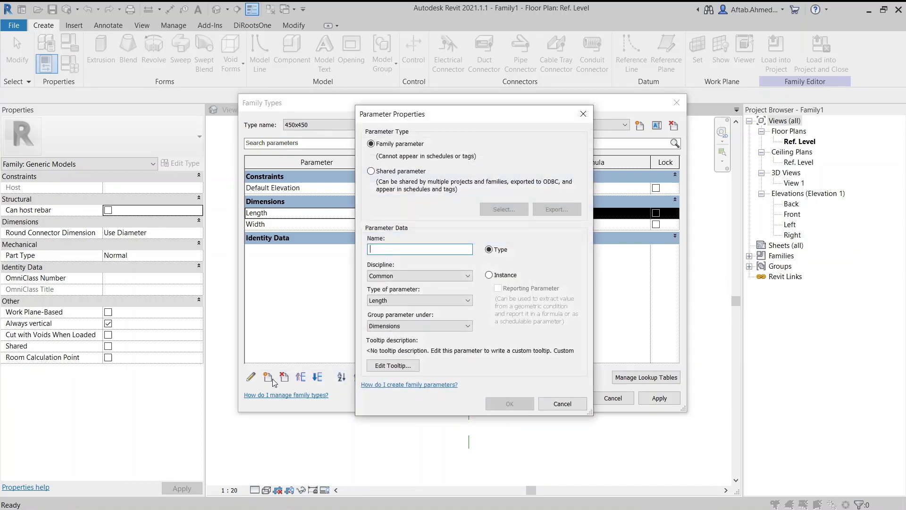
click(430, 140)
click(431, 140)
click(431, 143)
click(435, 173)
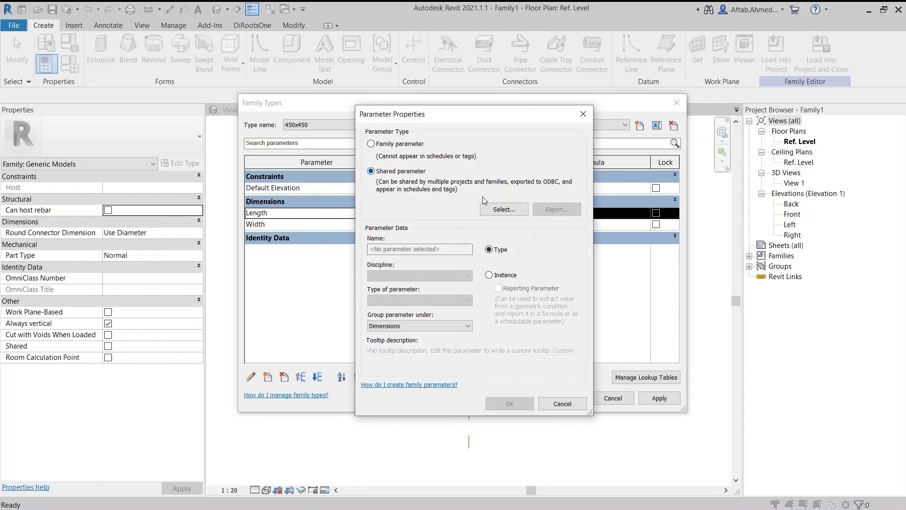
click(499, 211)
click(434, 172)
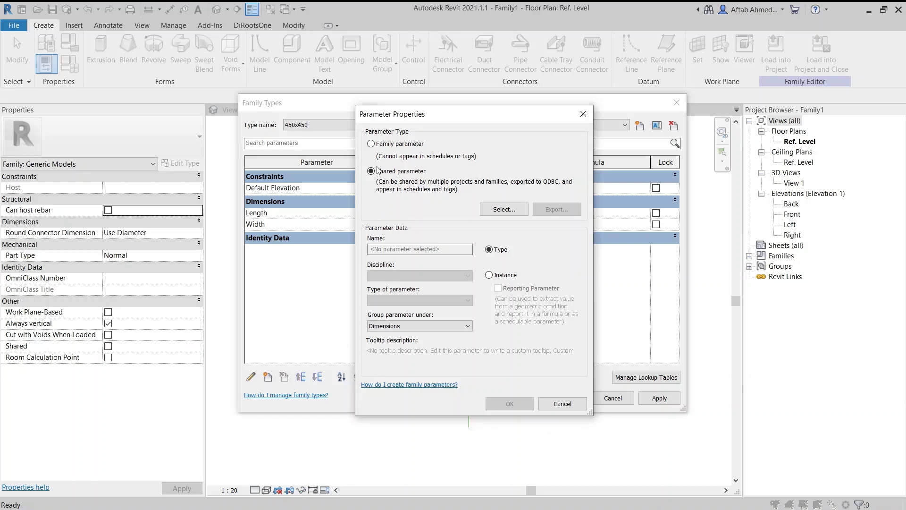
click(371, 145)
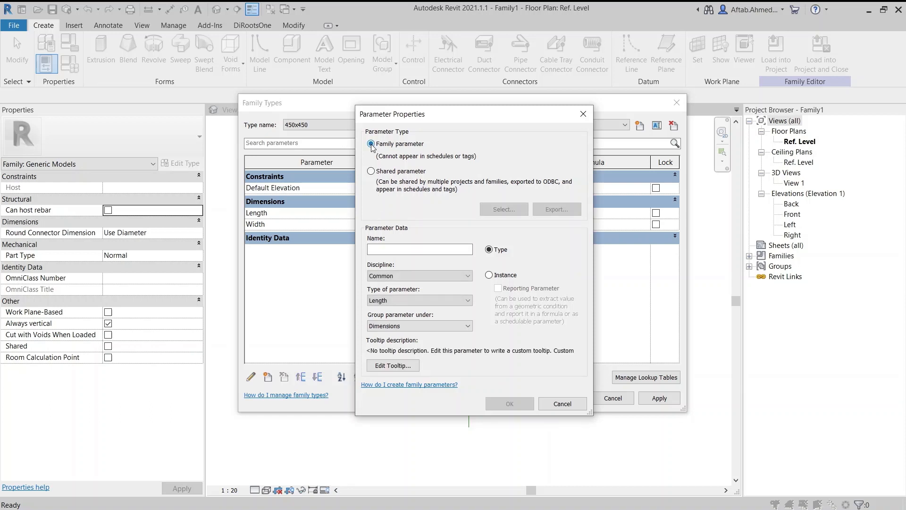
click(374, 203)
- Name the new family parameter AHU Length and add it under Dimensions as a type parameter
click(392, 249)
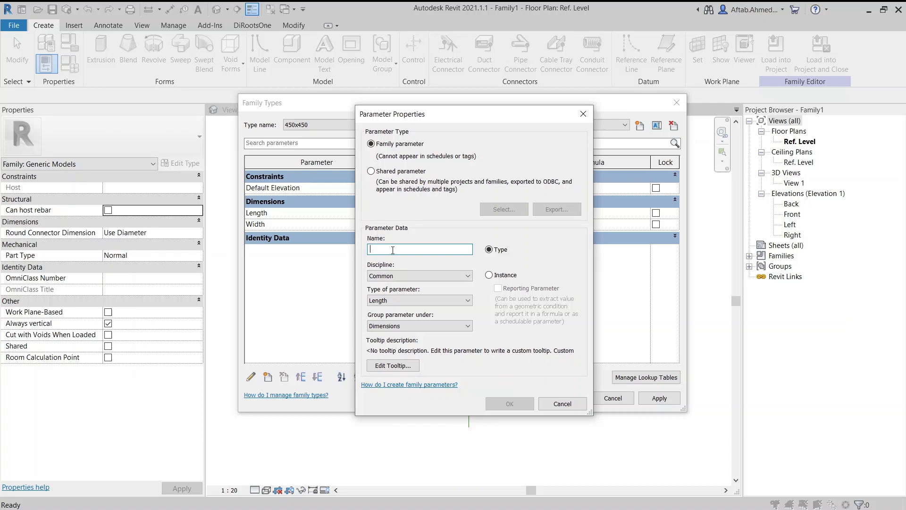
click(395, 326)
text(AHU L)
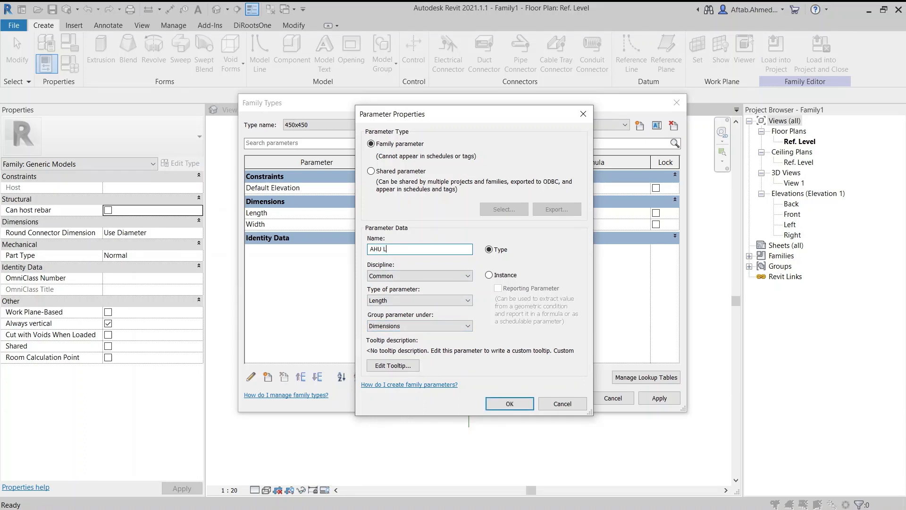
text(ength)
click(509, 403)
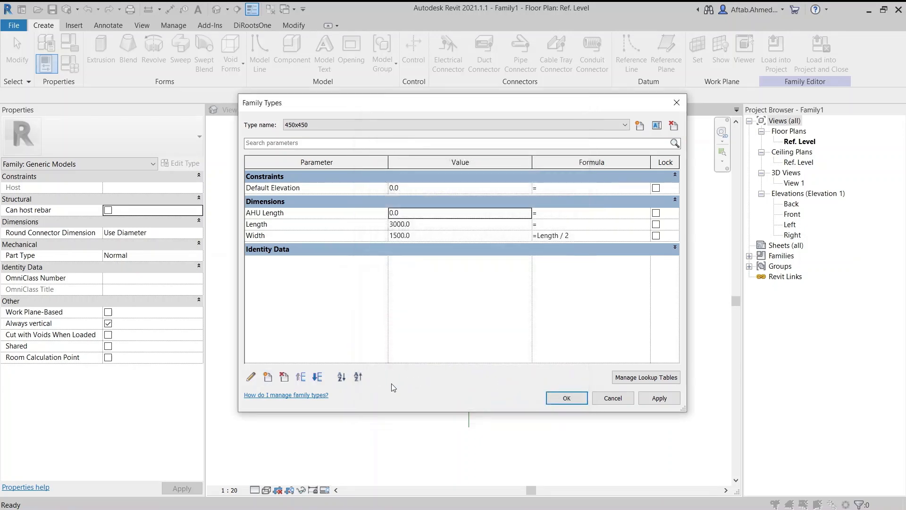
- Add two more family type parameters named AHU Width and AHU Height under Dimensions
click(269, 377)
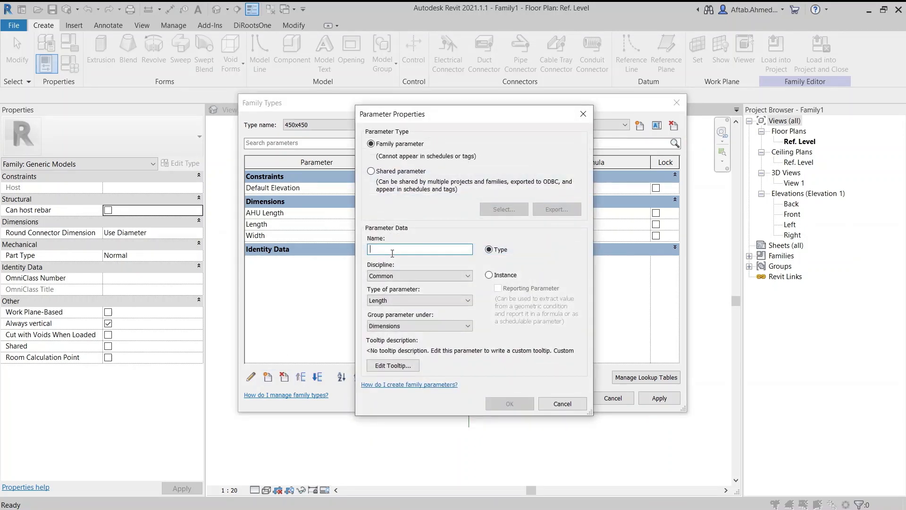
text(AHU Width)
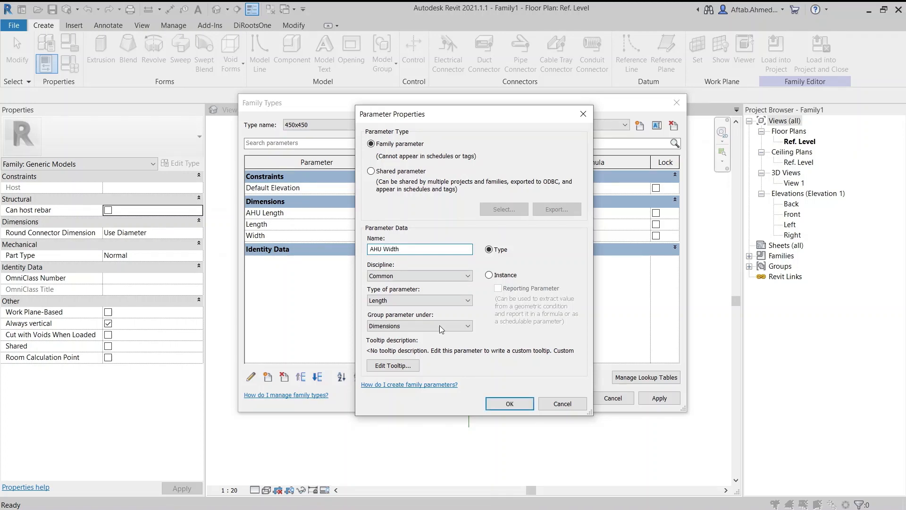
click(503, 403)
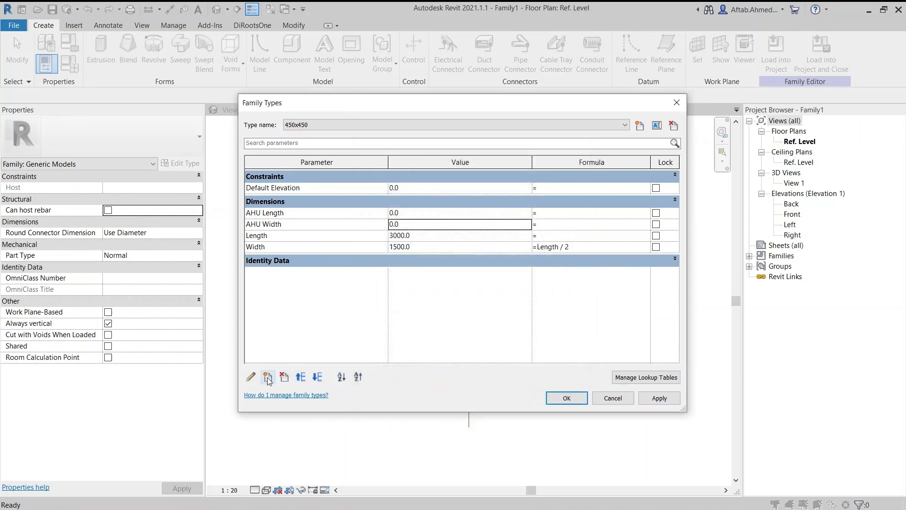
click(268, 377)
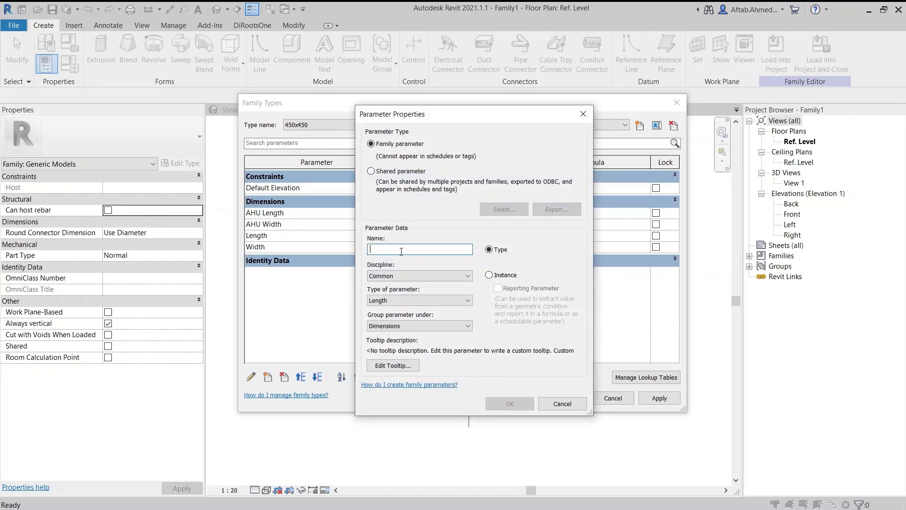
text(AHU H)
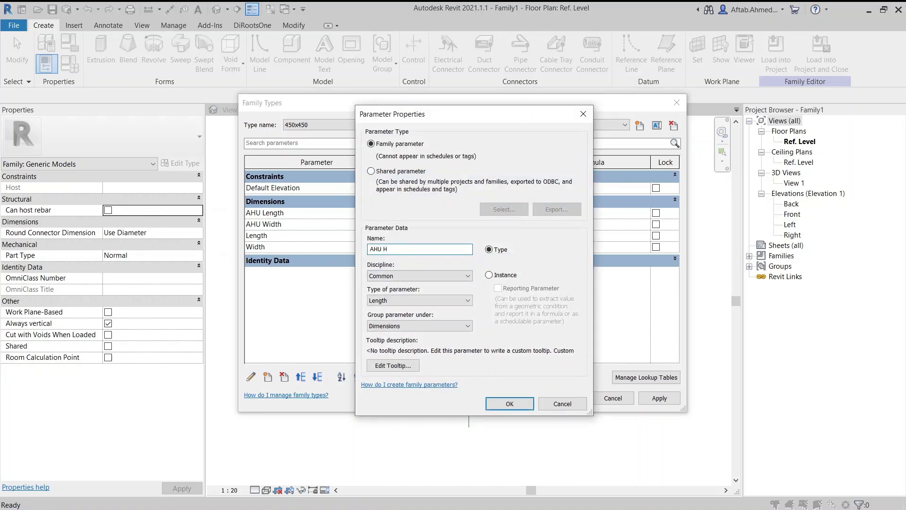
text(eight)
click(503, 403)
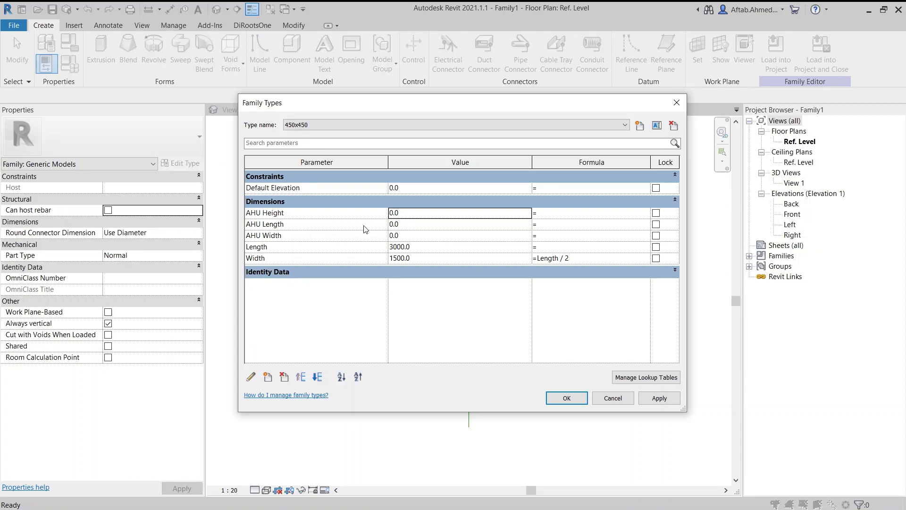
- Set AHU Length to 4500, AHU Width to 2200 and AHU Height to 1500 for the 450x450 type
click(407, 224)
text(4500)
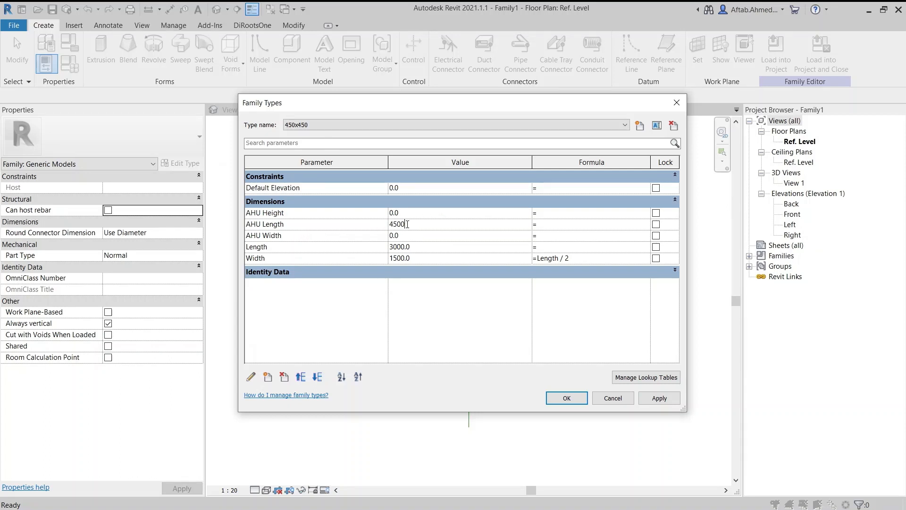
key(Tab)
click(408, 235)
text(2200)
key(Tab)
click(413, 216)
text(1500)
key(Tab)
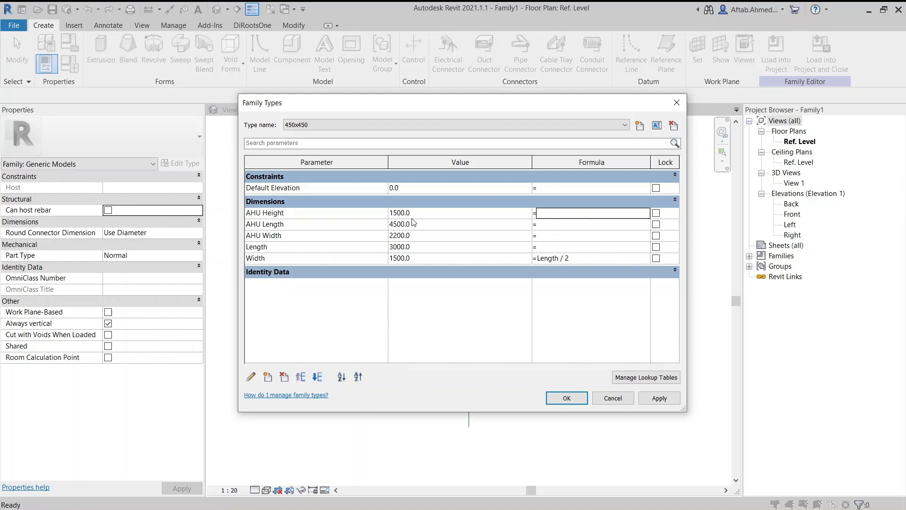
click(268, 377)
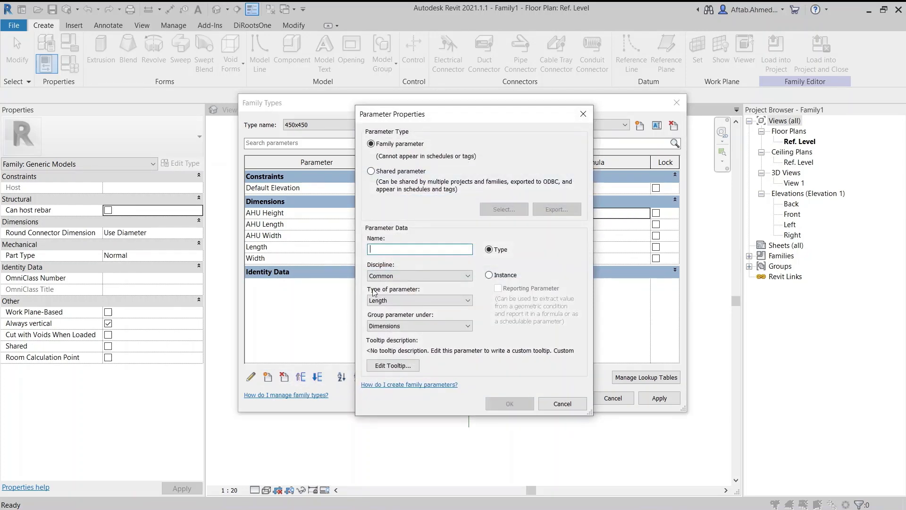
click(397, 248)
click(397, 249)
click(562, 403)
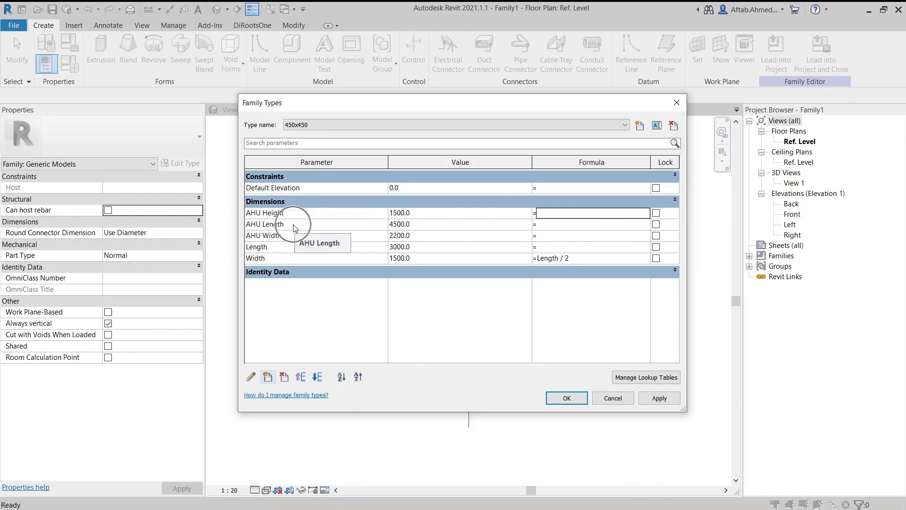
- Add a Yes/No family type parameter named oBJECT HIDE, grouped under Visibility
click(267, 377)
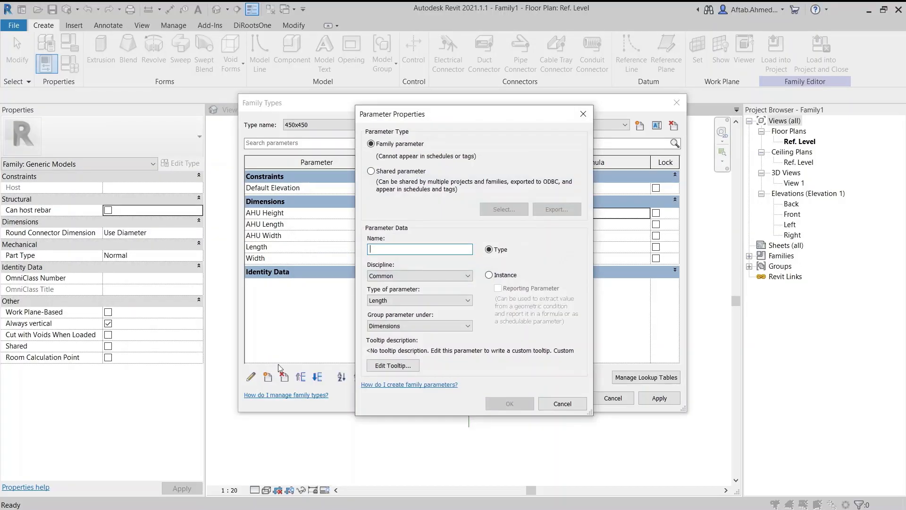
click(391, 250)
text(o)
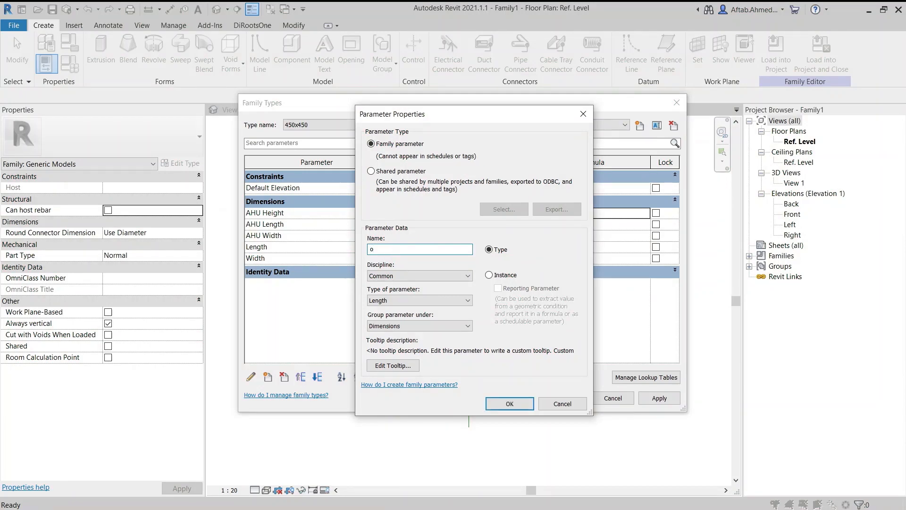
text(BJECT HIDE)
click(410, 301)
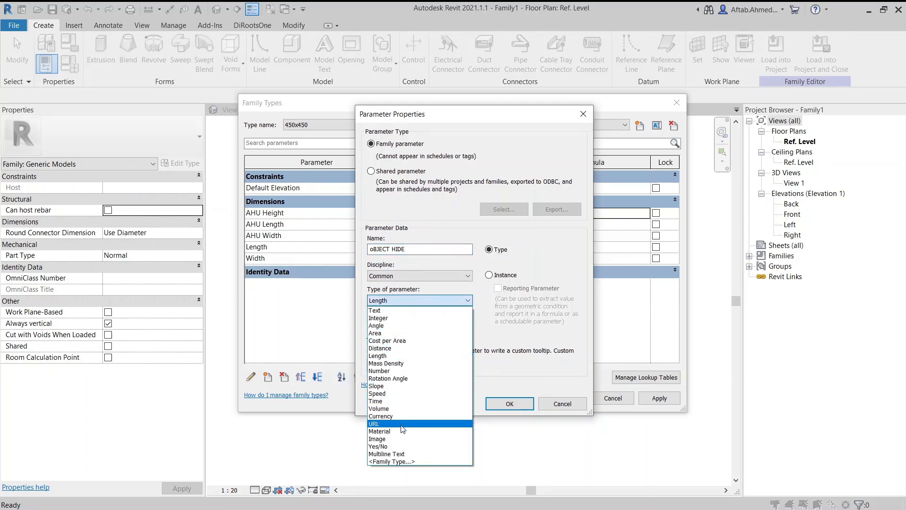
click(401, 446)
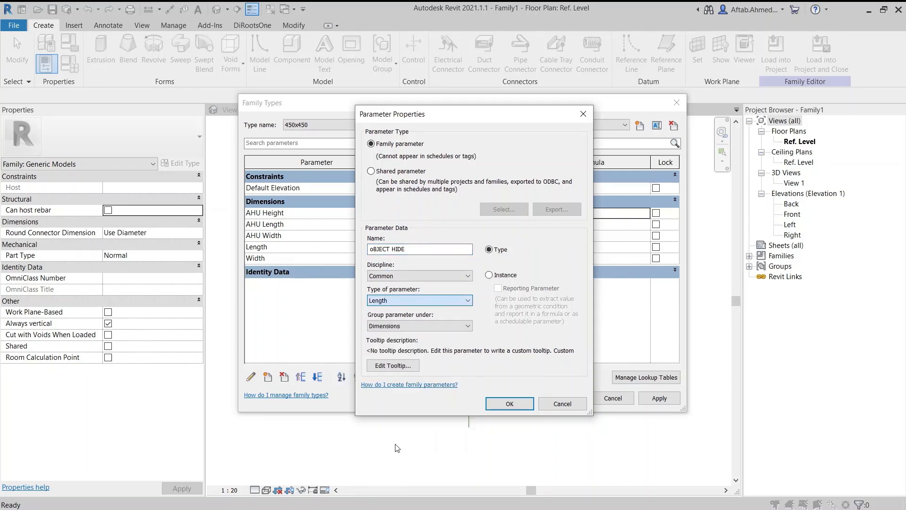
click(400, 326)
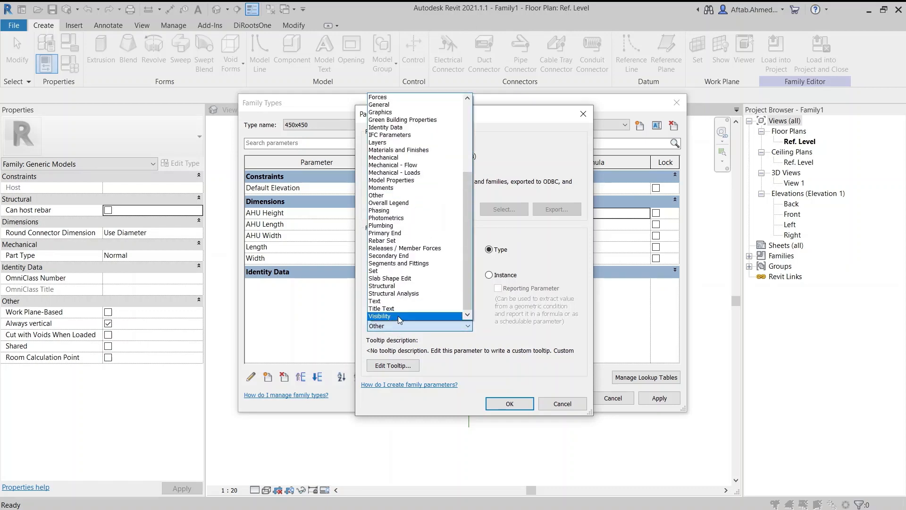
click(398, 316)
click(509, 404)
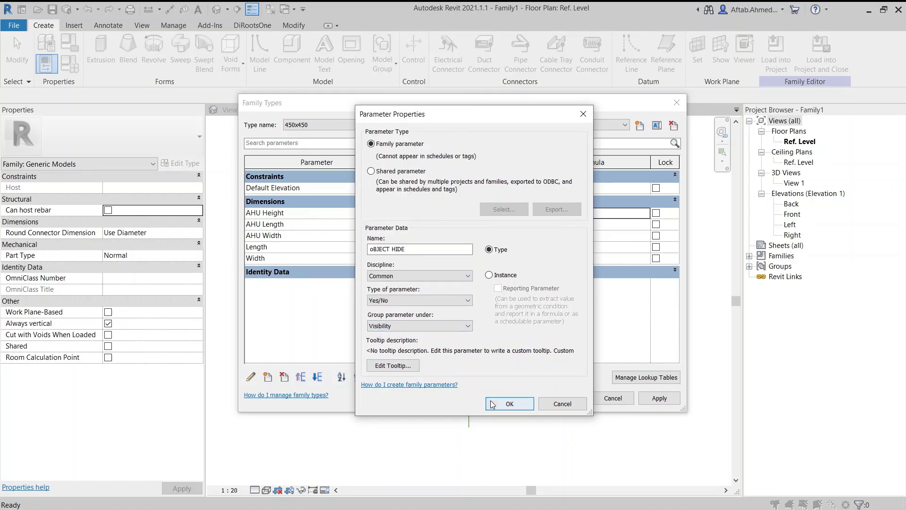
click(290, 284)
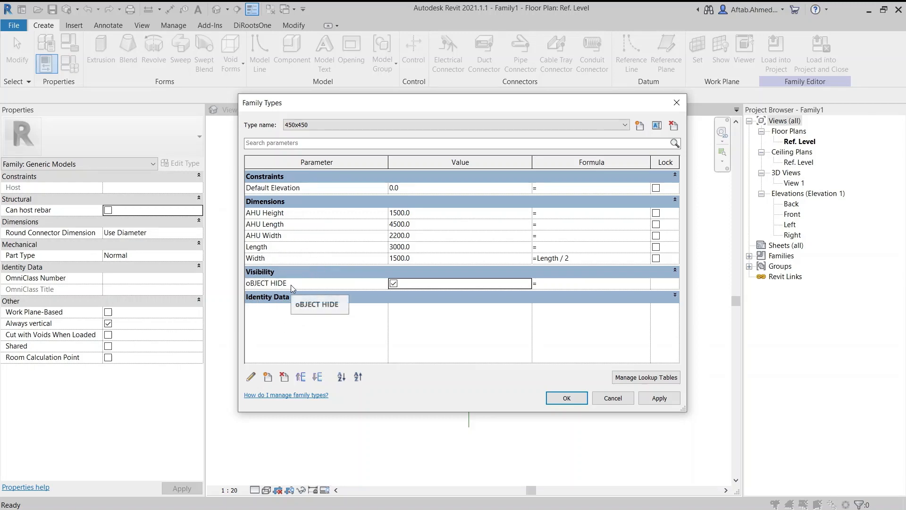
- Start another new parameter and examine the available disciplines, parameter types and grouping options, keeping Common, Length and Dimensions
click(268, 377)
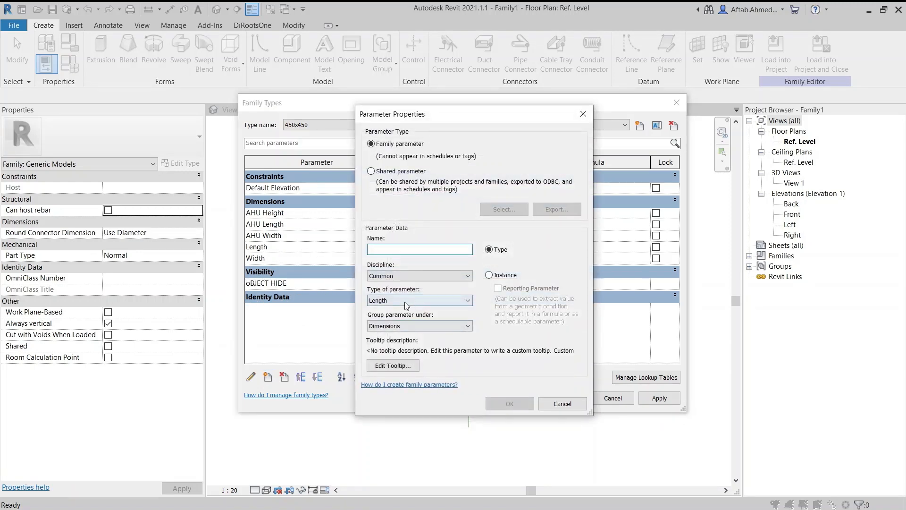
click(412, 277)
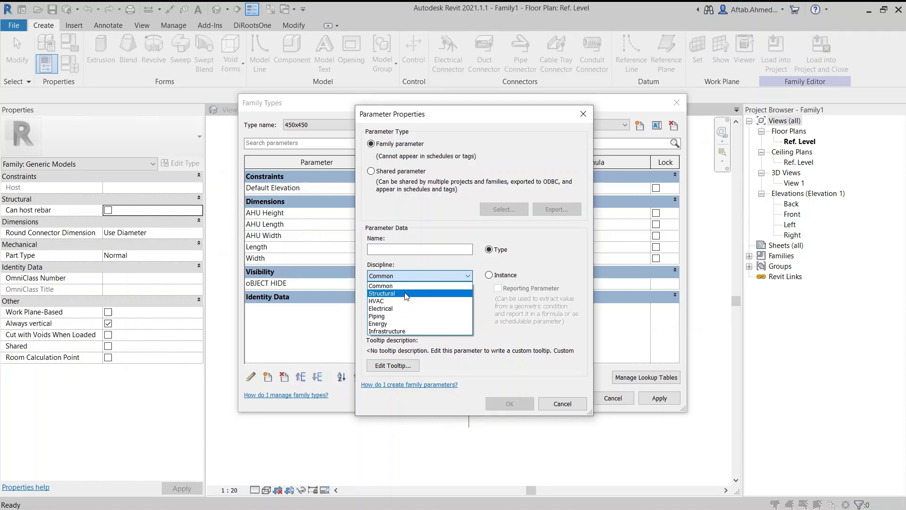
click(417, 285)
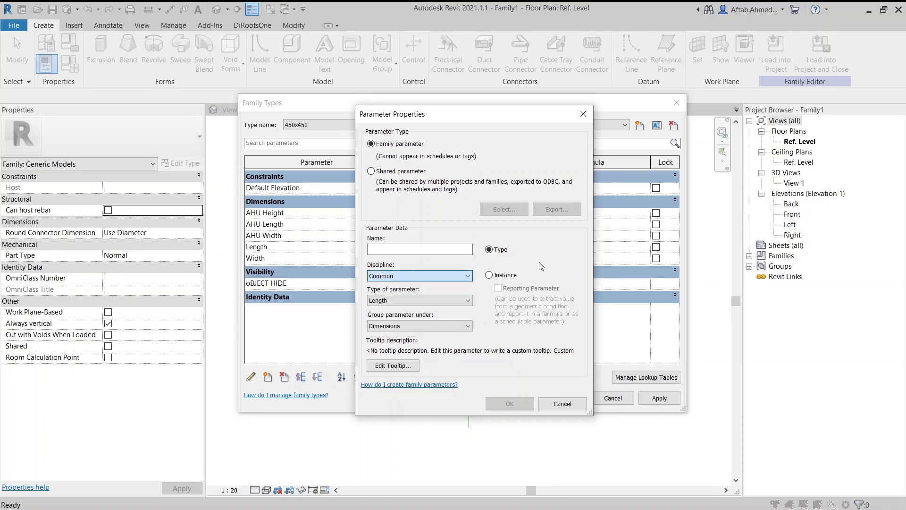
click(440, 300)
click(424, 303)
click(422, 301)
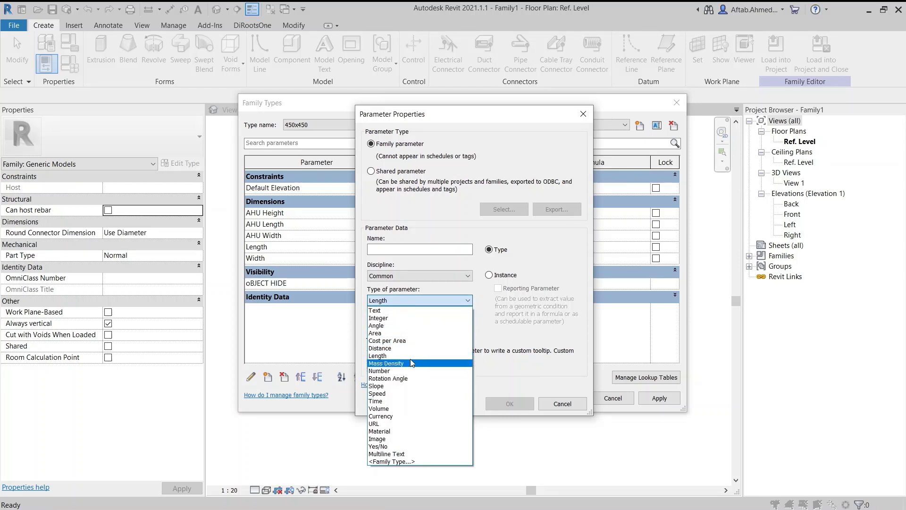
click(534, 259)
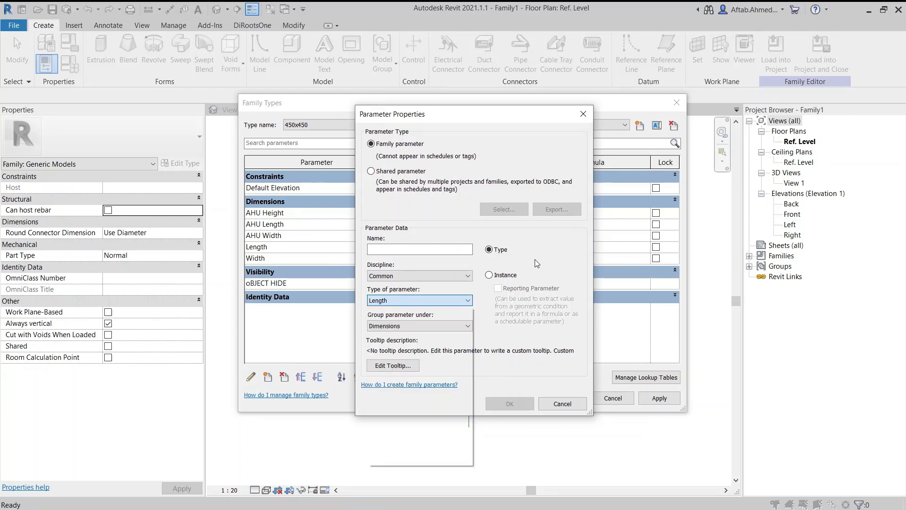
click(431, 324)
click(431, 326)
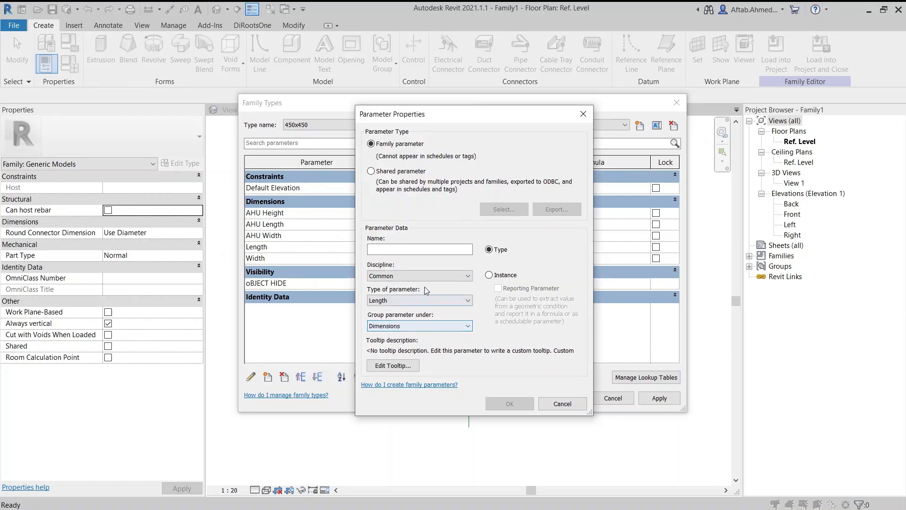
click(408, 252)
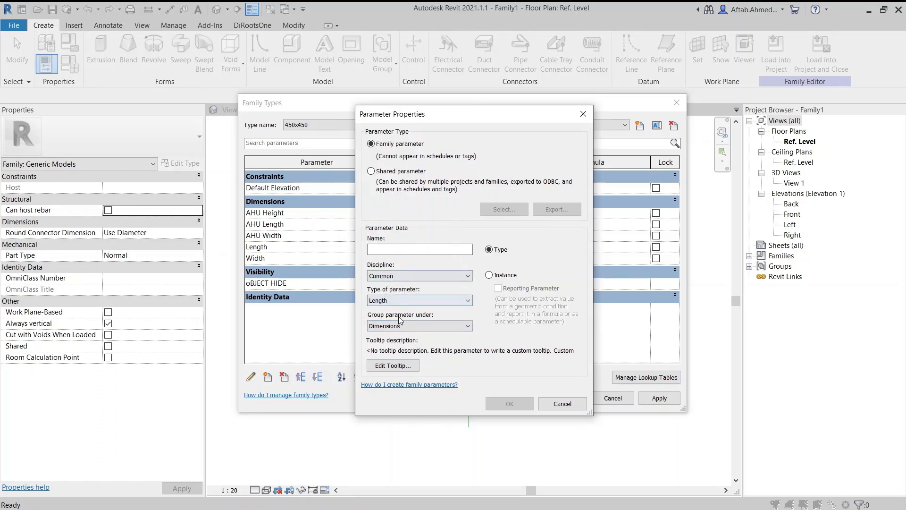
click(402, 251)
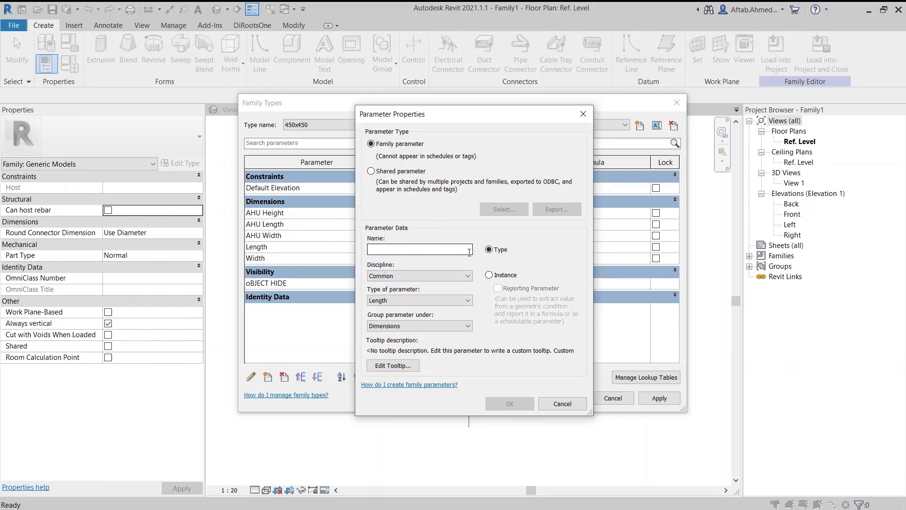
- Compare the Type and Instance options for the new parameter by switching between them, leaving it as an Instance parameter
click(490, 257)
click(490, 259)
click(491, 258)
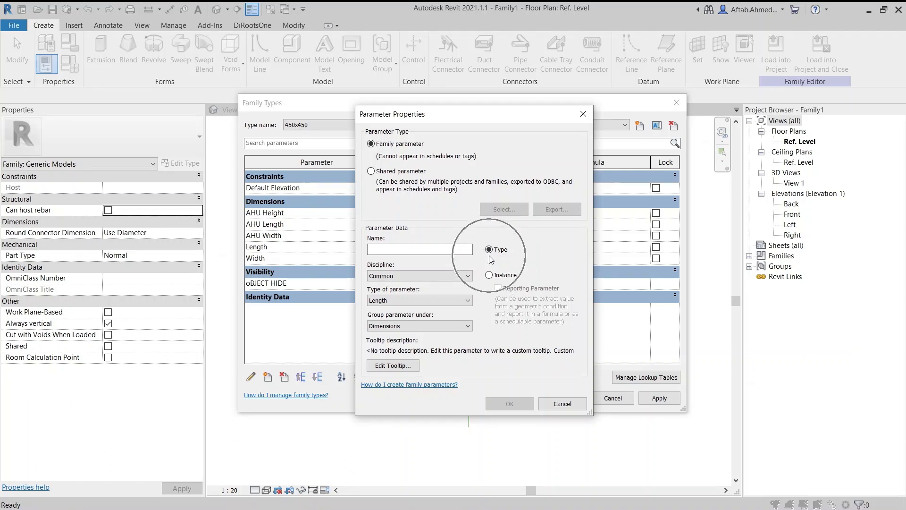
click(182, 168)
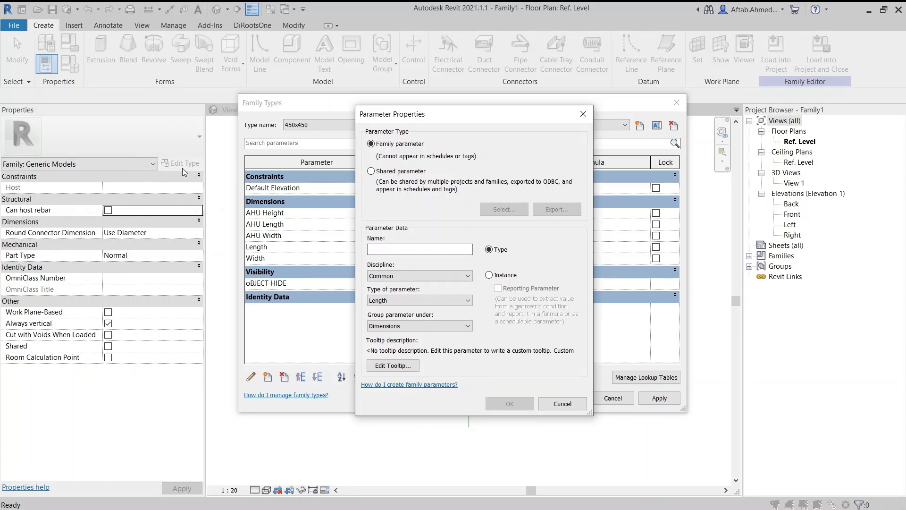
click(182, 168)
click(489, 276)
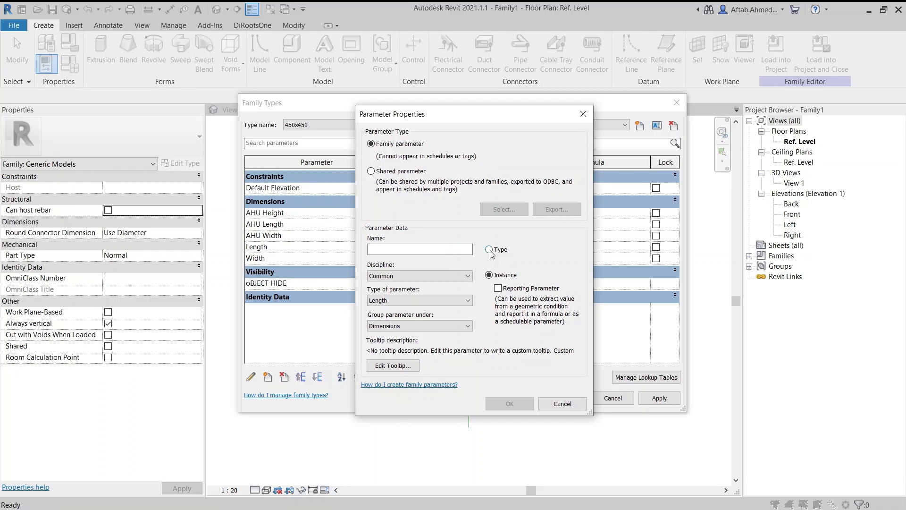
key(ctrl)
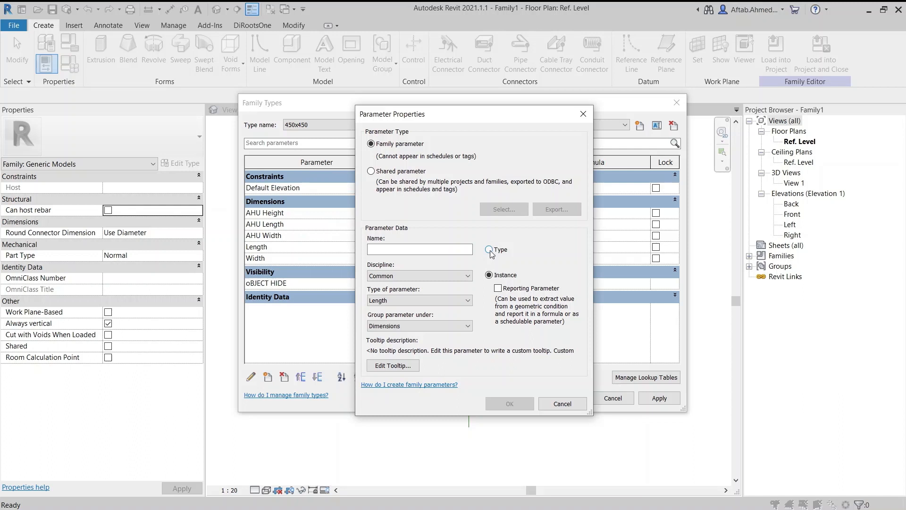
click(490, 250)
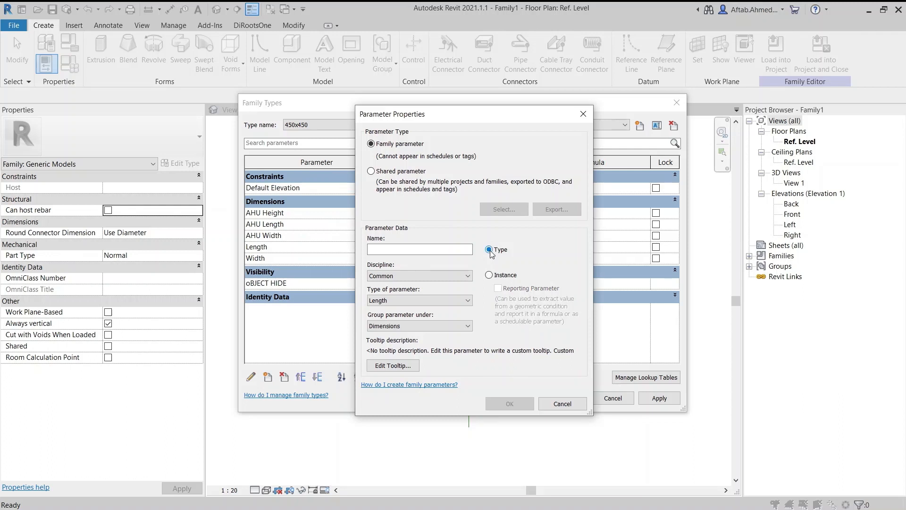
key(ctrl)
key(ctrl)
click(489, 276)
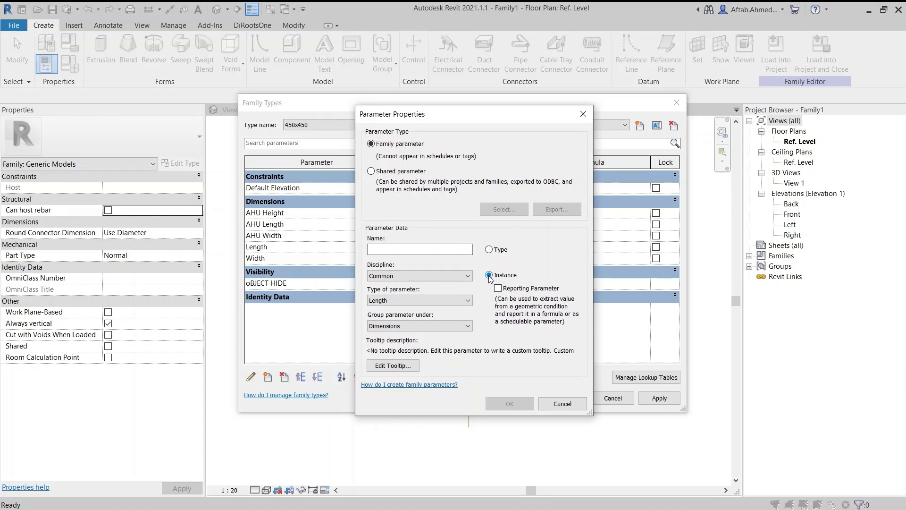